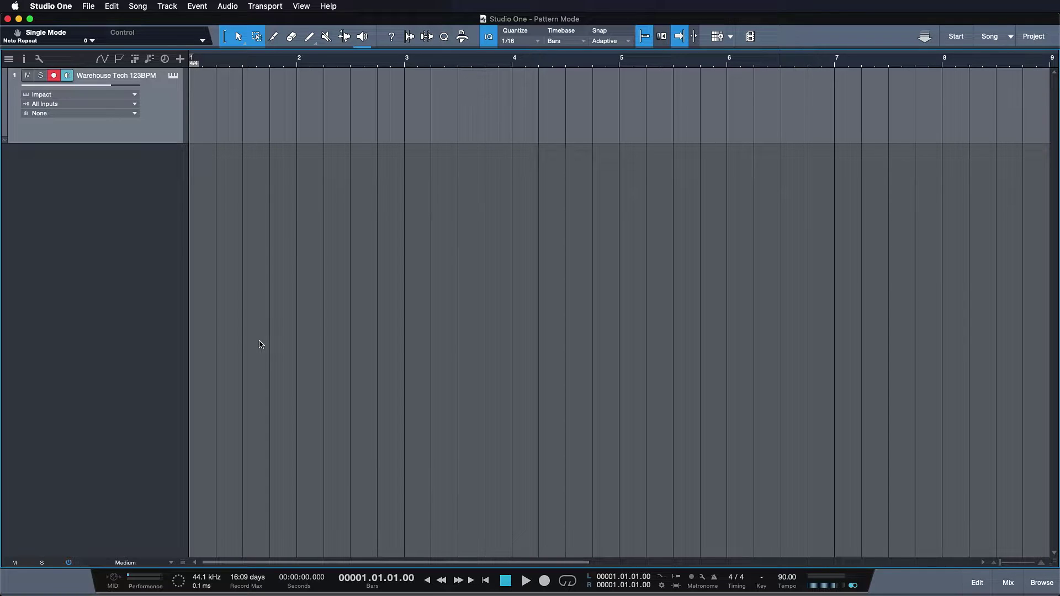
Step: Create a new part on the drum track, open it in the editor, and return to Drum View
double_click(210, 121)
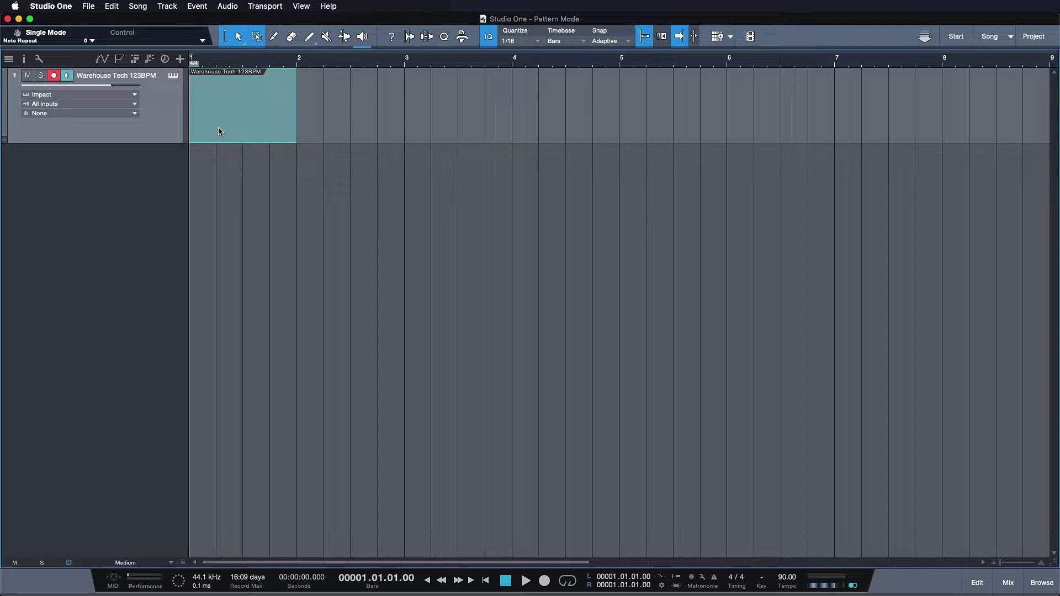
double_click(218, 128)
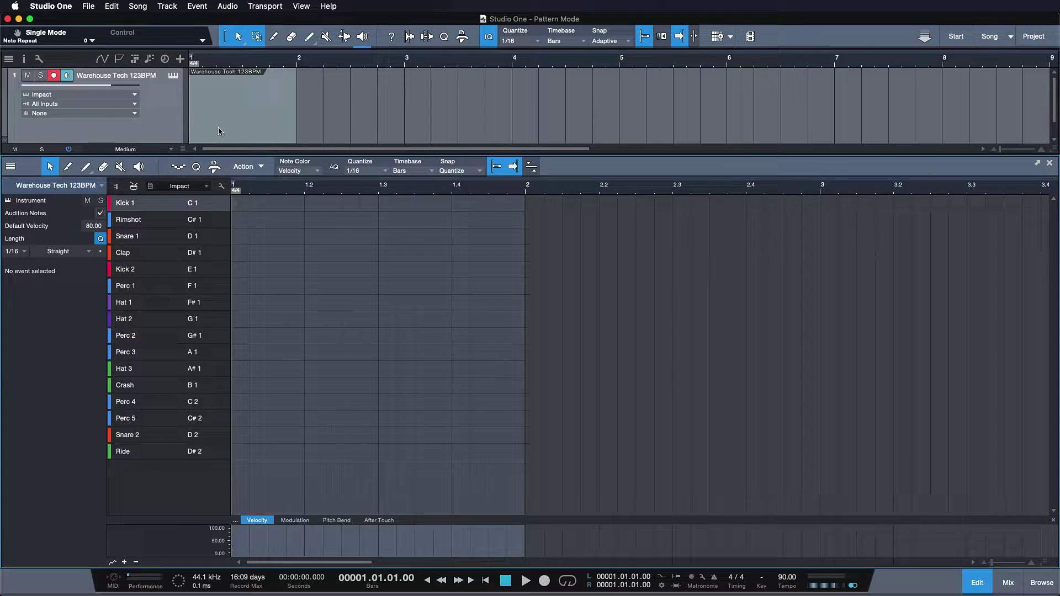
left_click(133, 188)
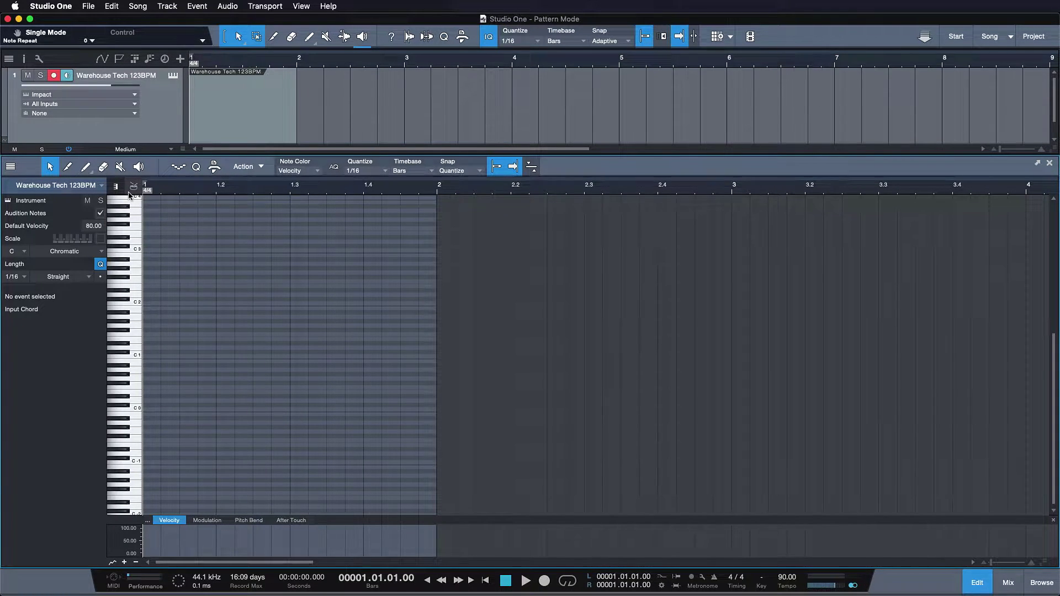
left_click(133, 186)
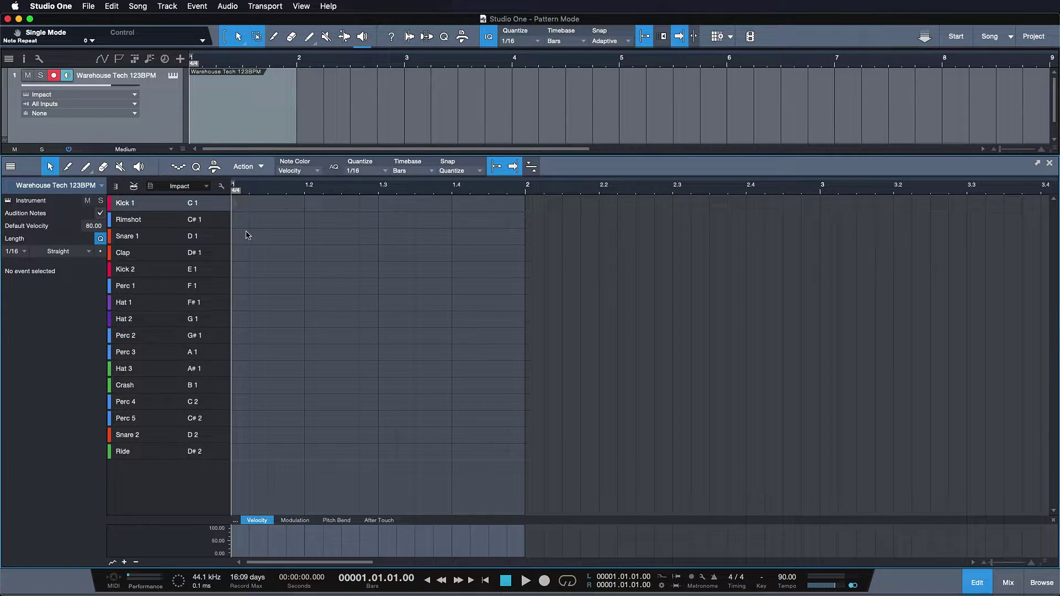
Step: Place one Kick 1 note, two Kick 2 notes and two Hat 1 notes in the part
left_click(234, 204)
left_click(344, 270)
left_click(436, 303)
left_click(308, 269)
left_click(235, 303)
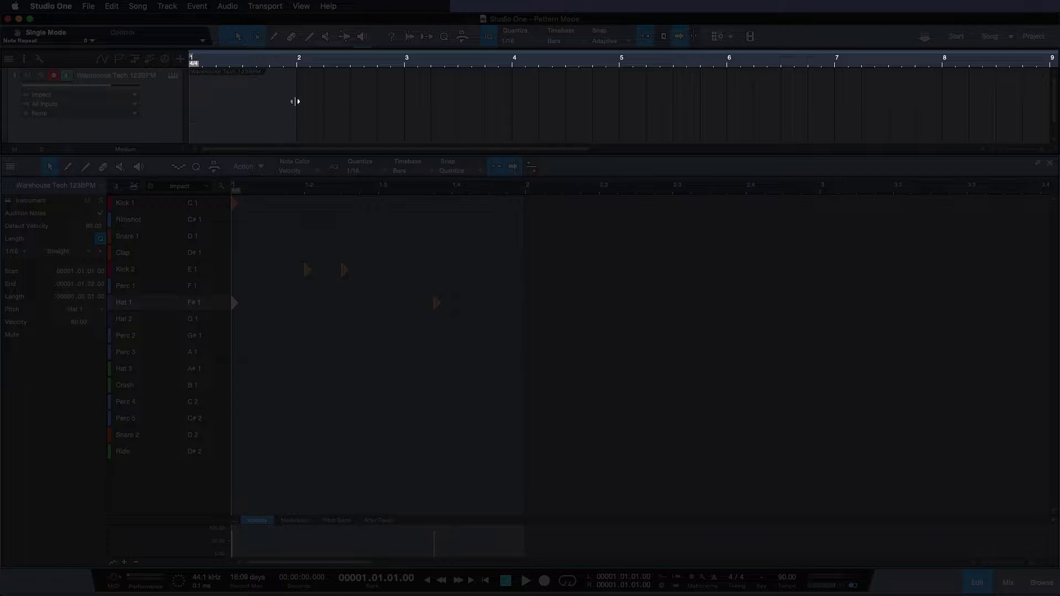
Step: Drag the part's end toward bar 6, then create an empty drum pattern on the track and open it
left_click_drag(296, 101, 200, 130)
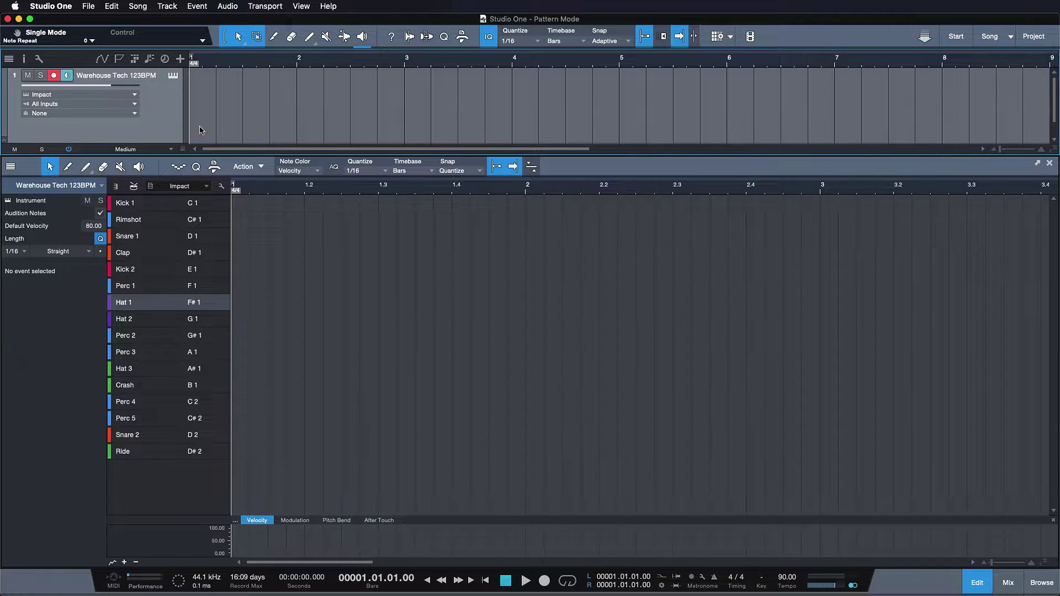
double_click(226, 117)
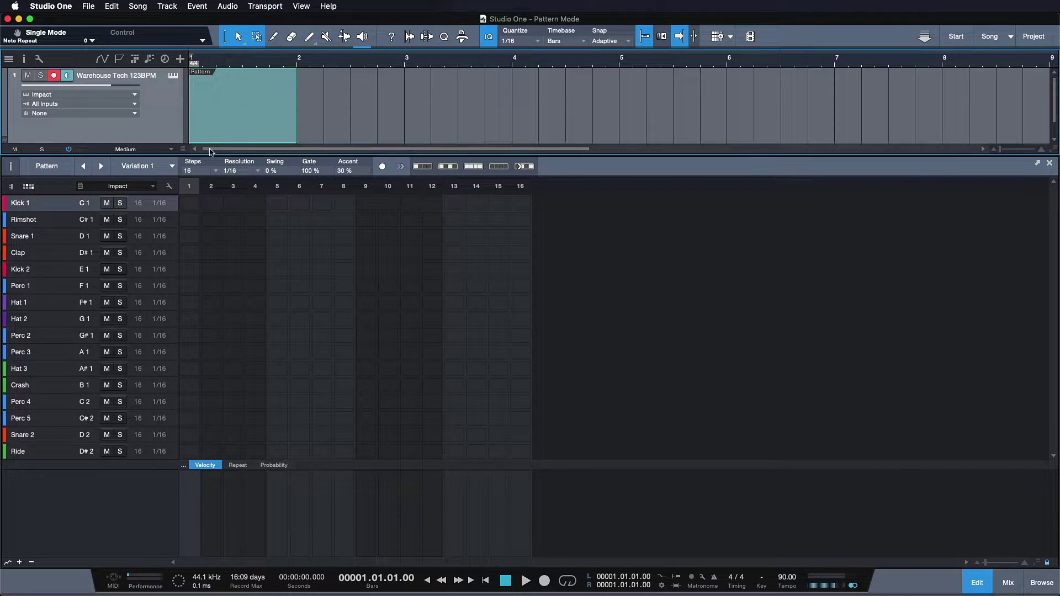
left_click(197, 171)
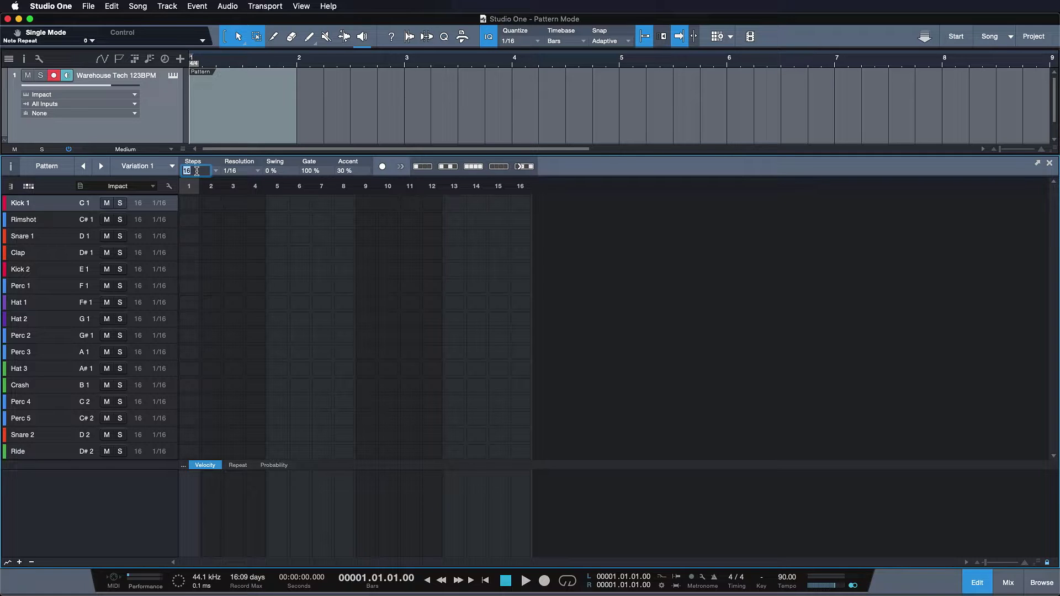
type("32")
key("Return")
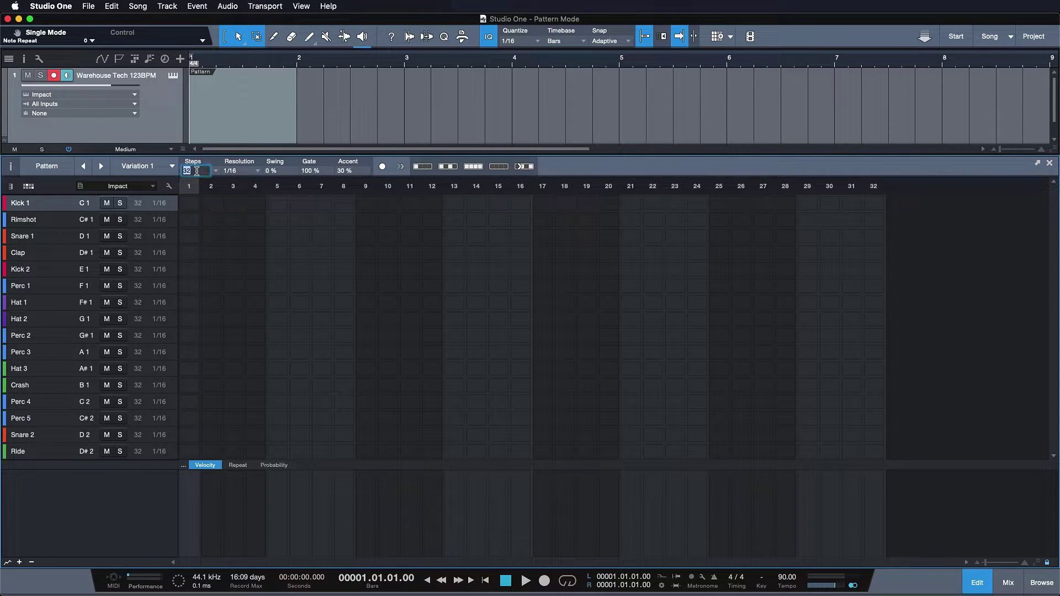
type("64")
key("Return")
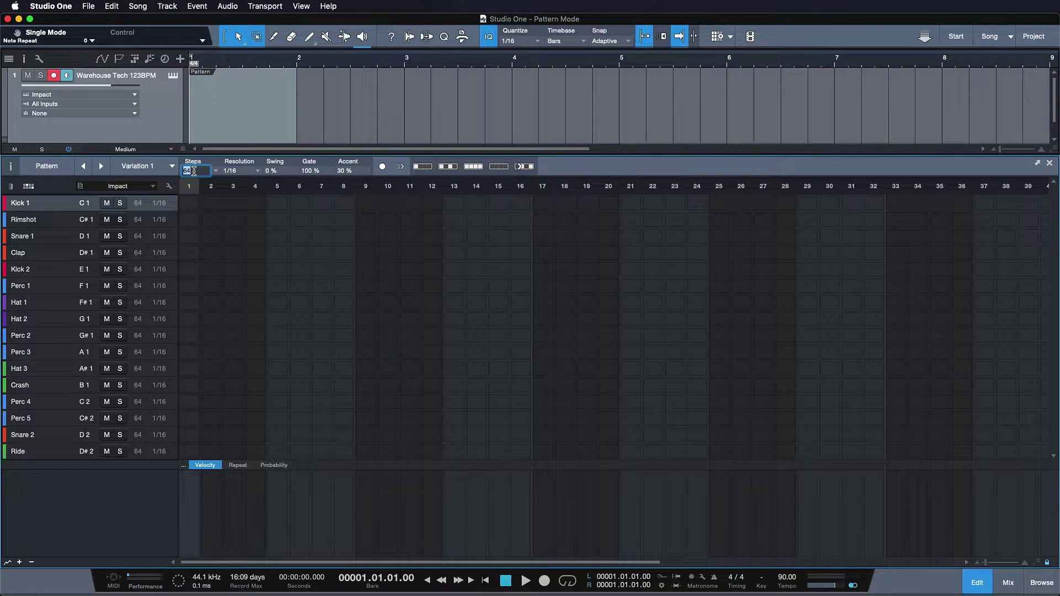
type("16")
key("Return")
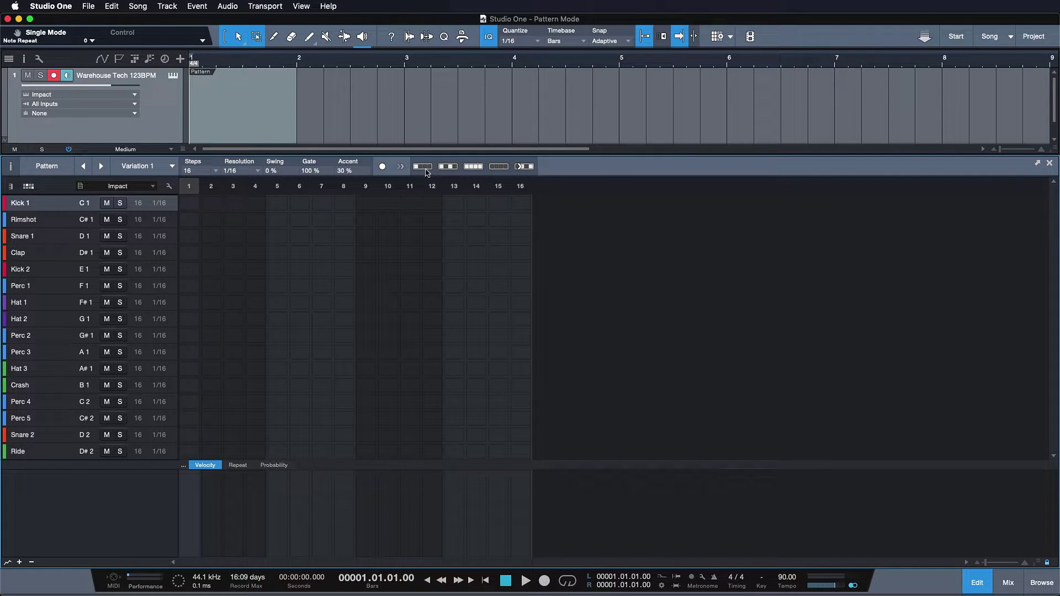
Step: Fill Kick 1 on every fourth step, audition it, and stretch the pattern event to bar 6
left_click(424, 166)
key("space")
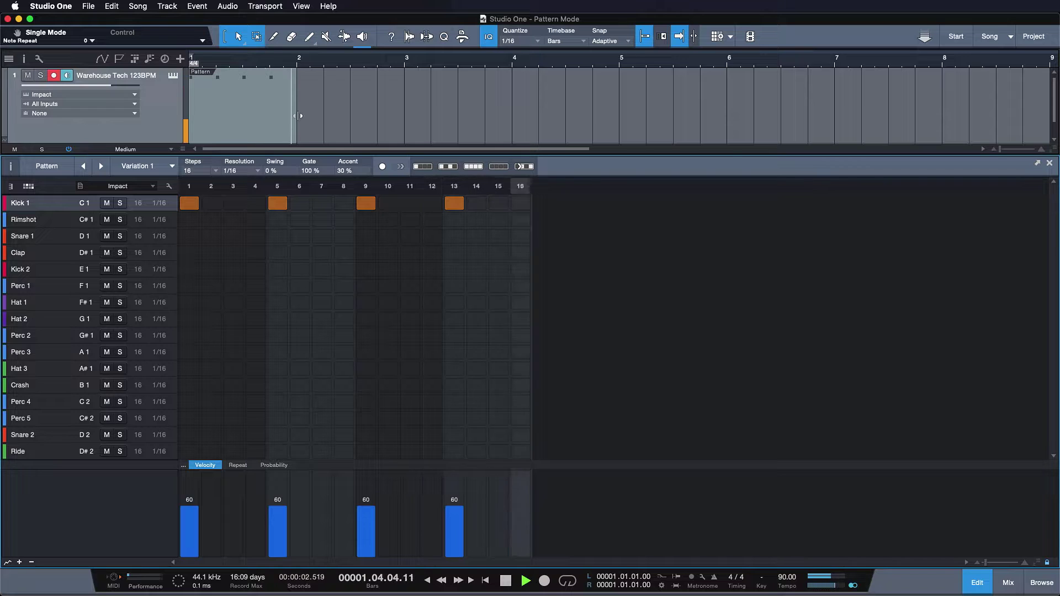
key("space")
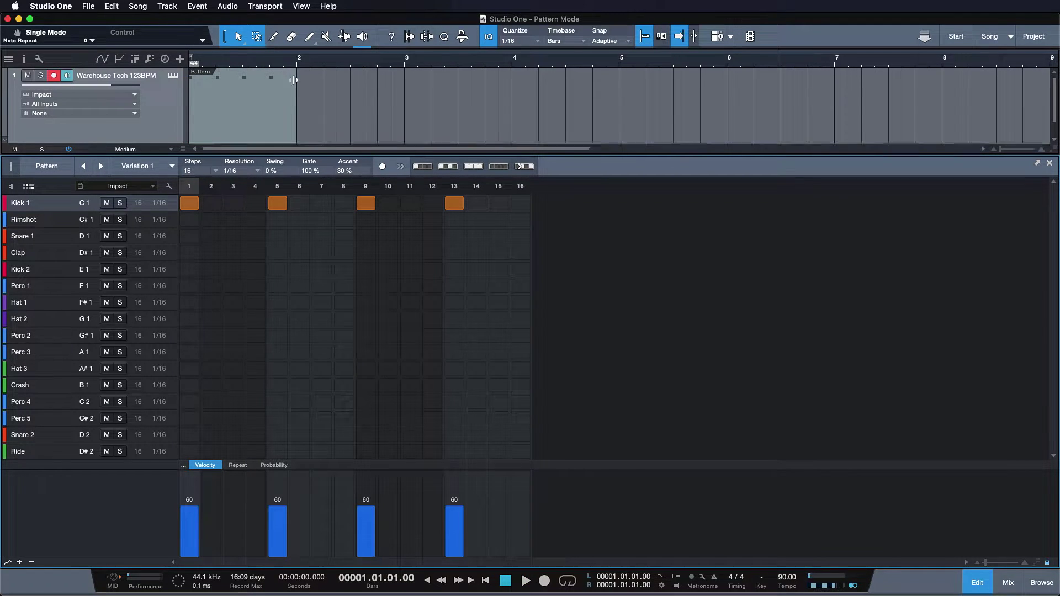
left_click(296, 86)
left_click_drag(296, 85, 726, 87)
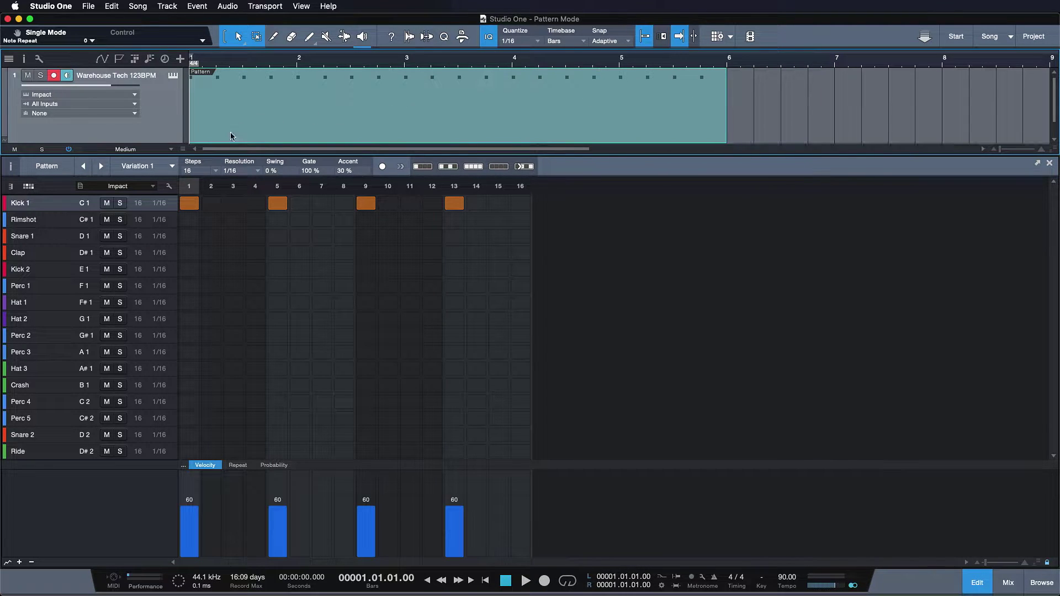
Step: Set the pattern length to 32 steps and add a Kick 1 hit on step 17
left_click(195, 170)
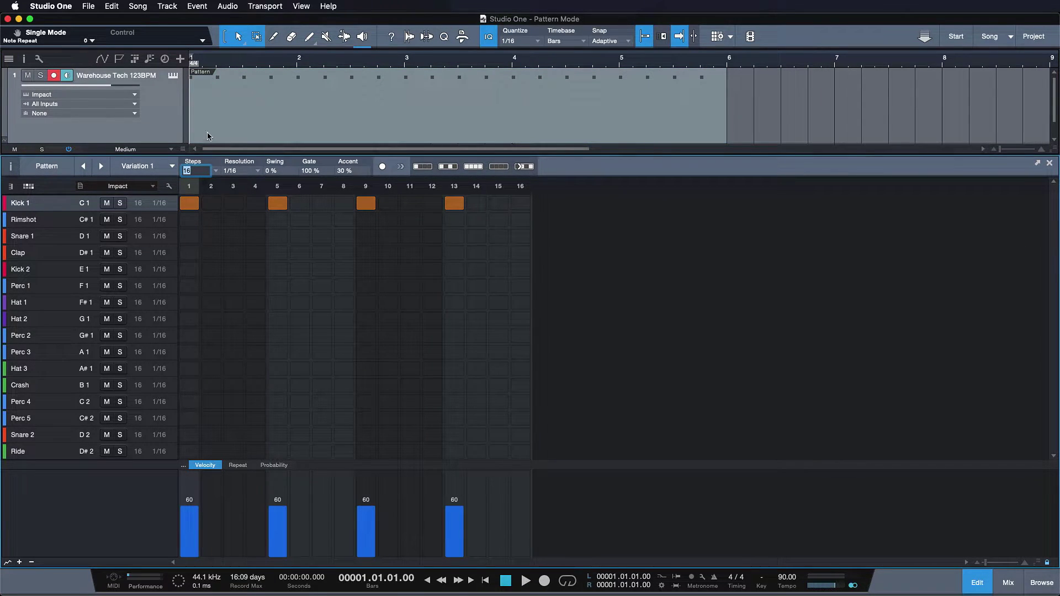
type("32")
key("Return")
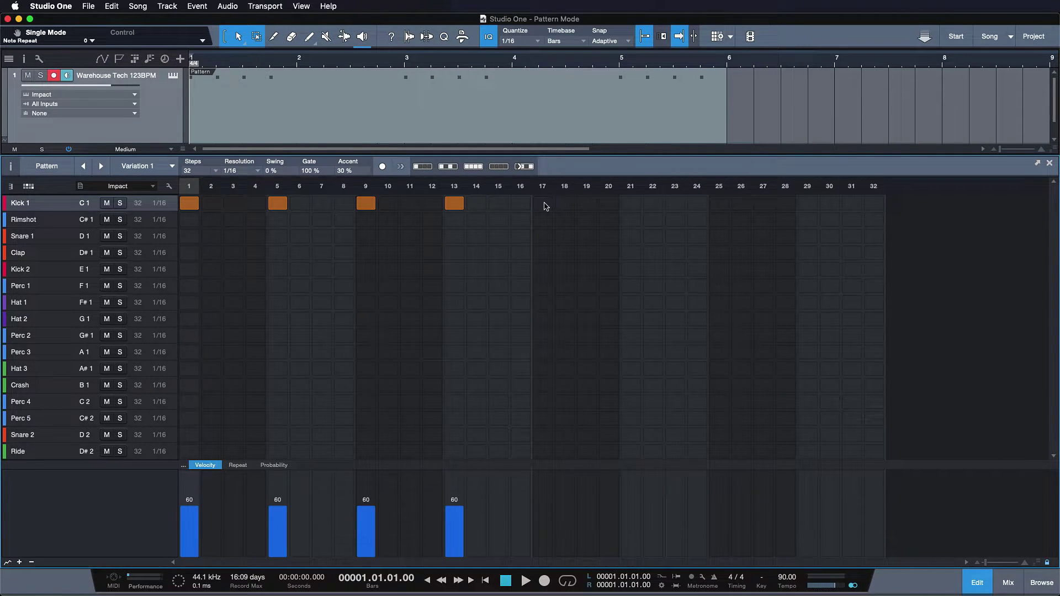
left_click(543, 204)
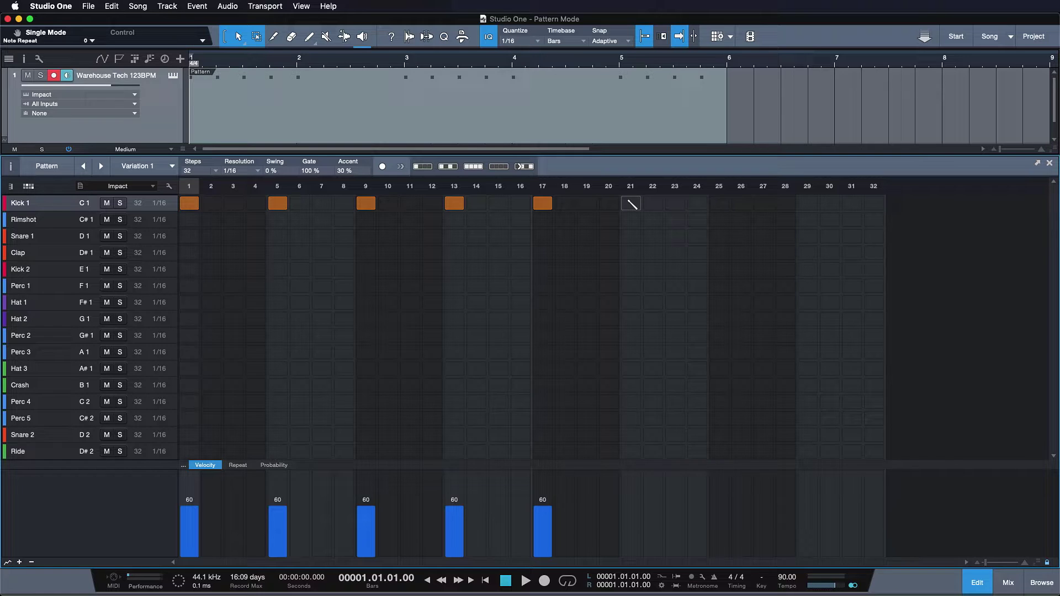
left_click(596, 106)
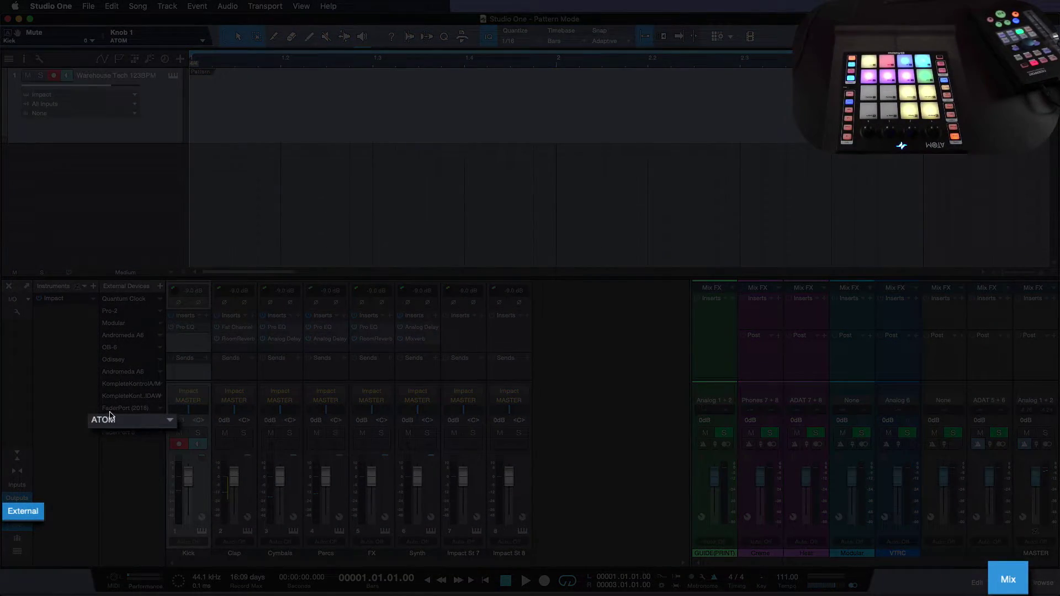
Step: Open the ATOM controller's device window to view its pad map, then close it
double_click(110, 421)
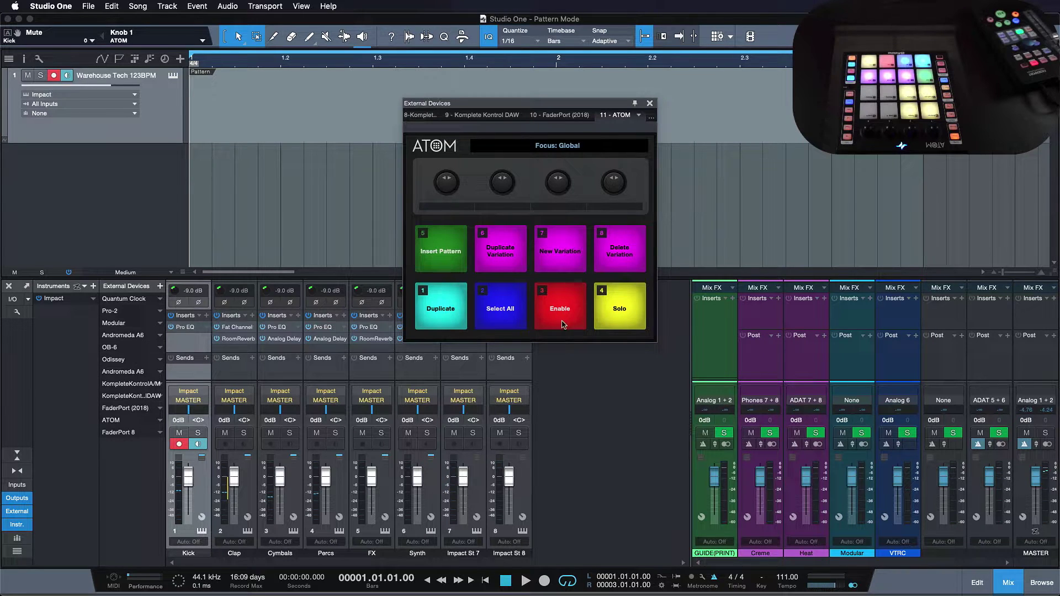
left_click(650, 103)
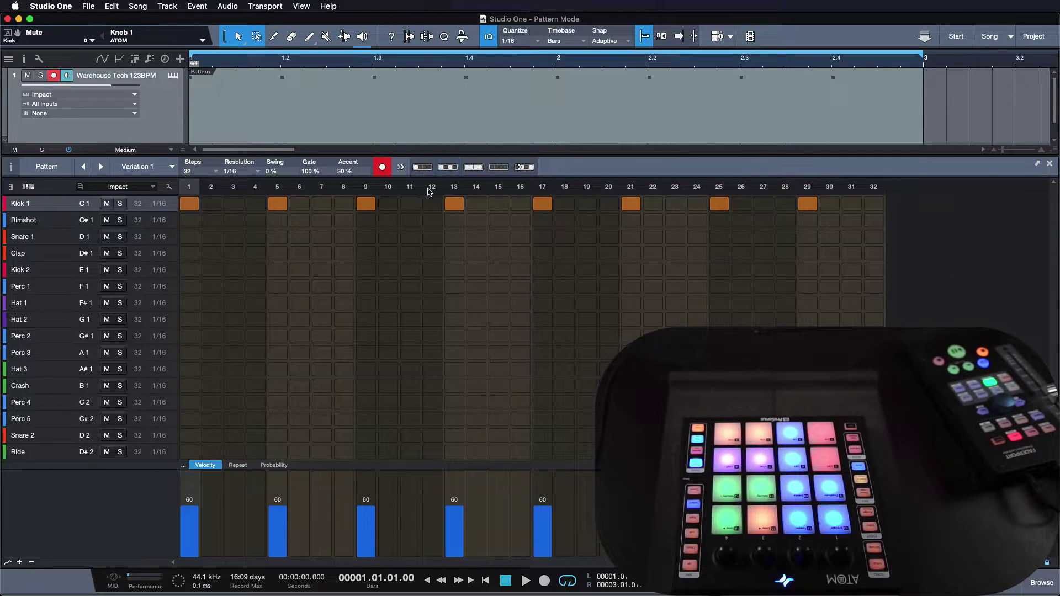
Step: Add a syncopated Kick 1 hit on step 10
left_click(388, 204)
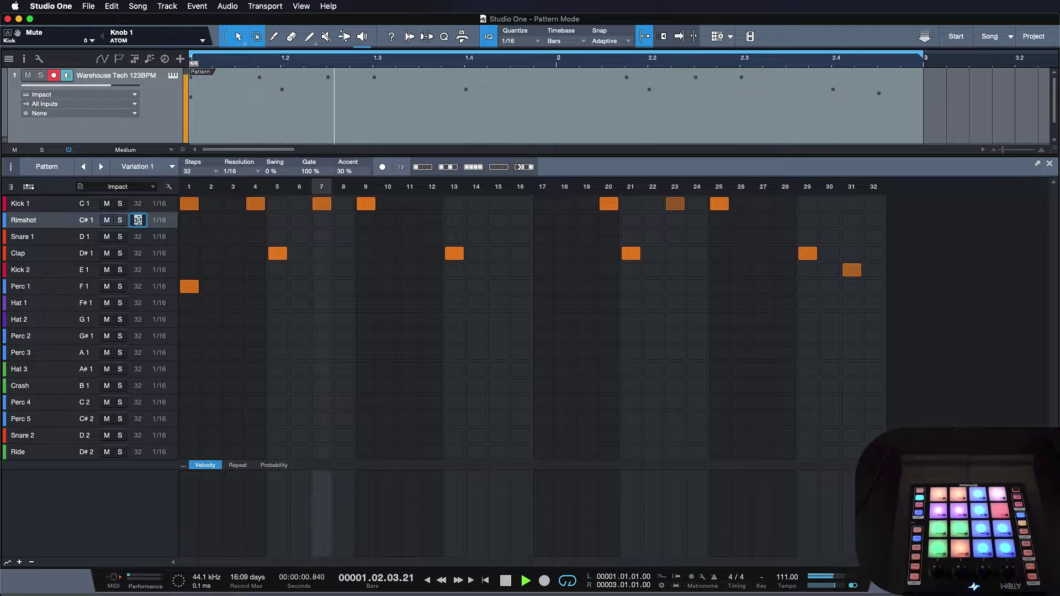
Step: Shorten the Rimshot lane to 5 steps
left_click_drag(138, 221, 138, 254)
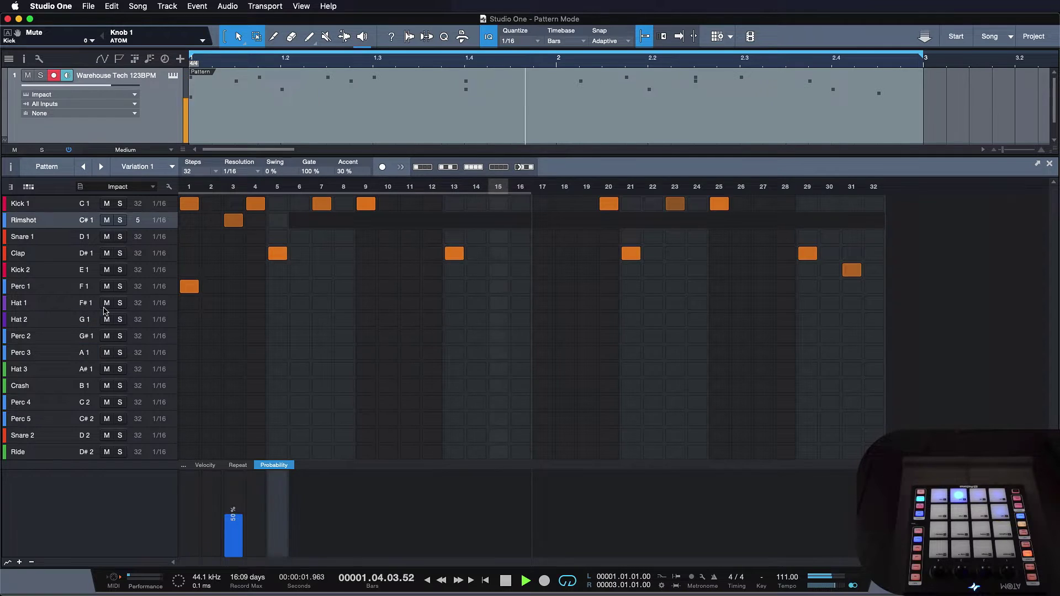
Step: Set Hat 1's lane length to 2 steps and switch on its hits
double_click(138, 303)
type("2")
key("Return")
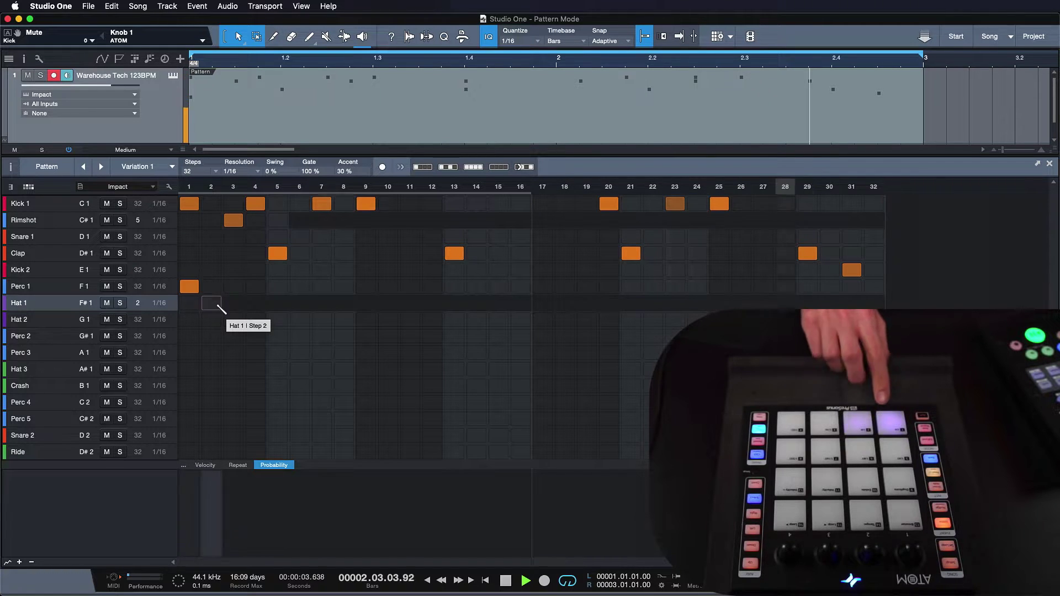
left_click(212, 303)
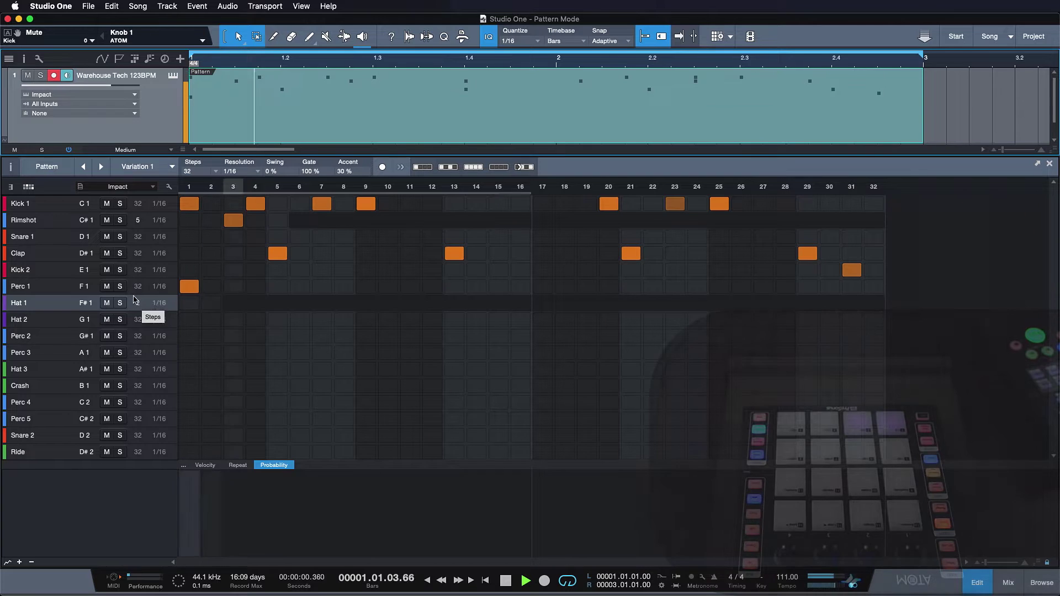
Step: Set Hat 1 to 8 steps, fill all eight with notes, and ramp their velocities upward
double_click(138, 303)
type("8")
key("Return")
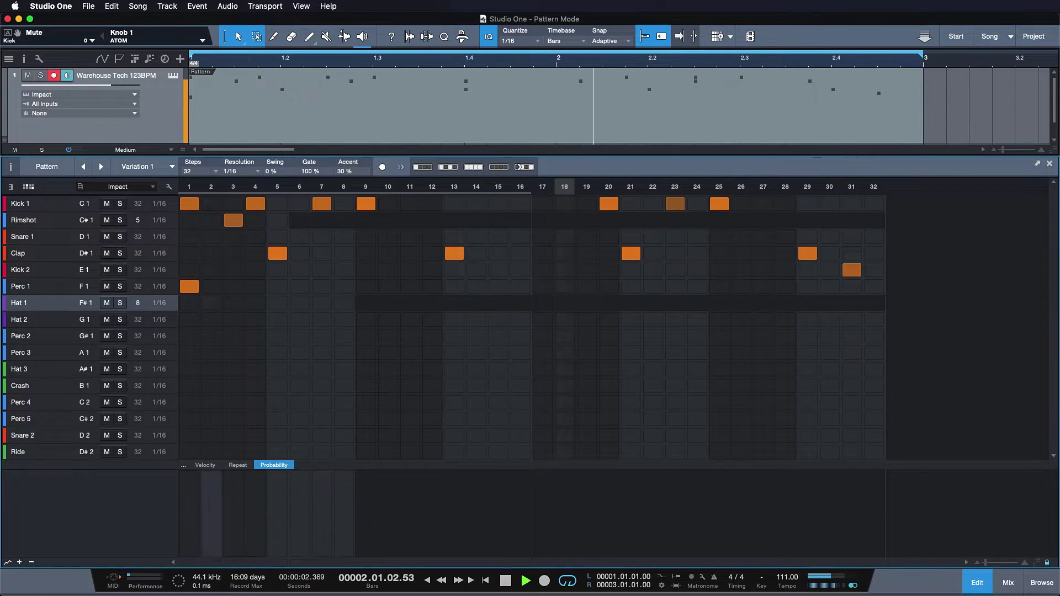
left_click(187, 303)
left_click(188, 302)
left_click_drag(188, 303, 360, 302)
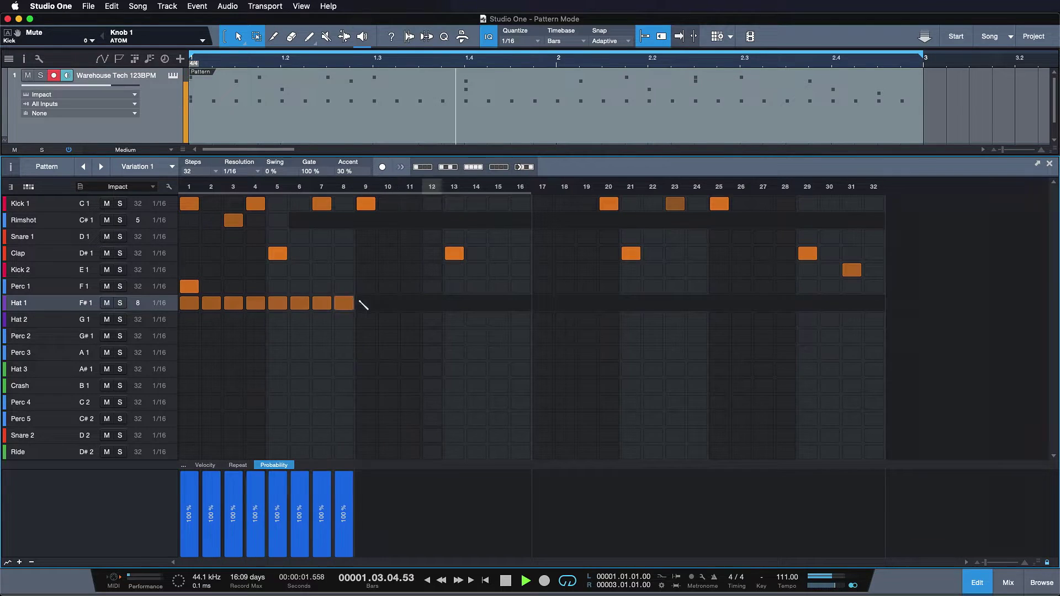
left_click(205, 465)
left_click_drag(190, 541, 332, 503)
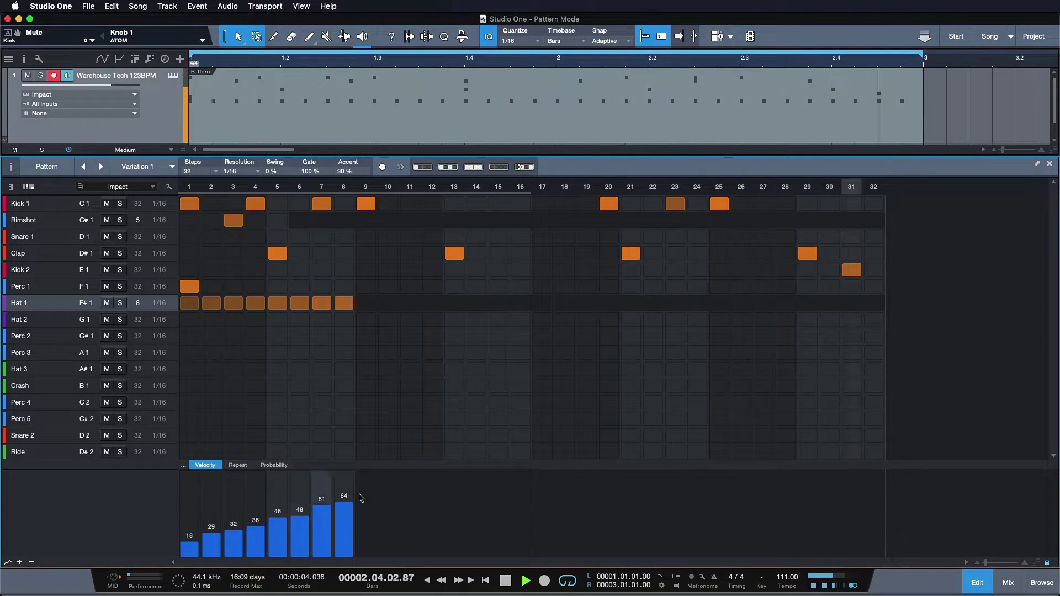
Step: Give Hat 1 steps 2, 4 and 7 repeats of 3, 2 and 4, with 55% probability
left_click(245, 467)
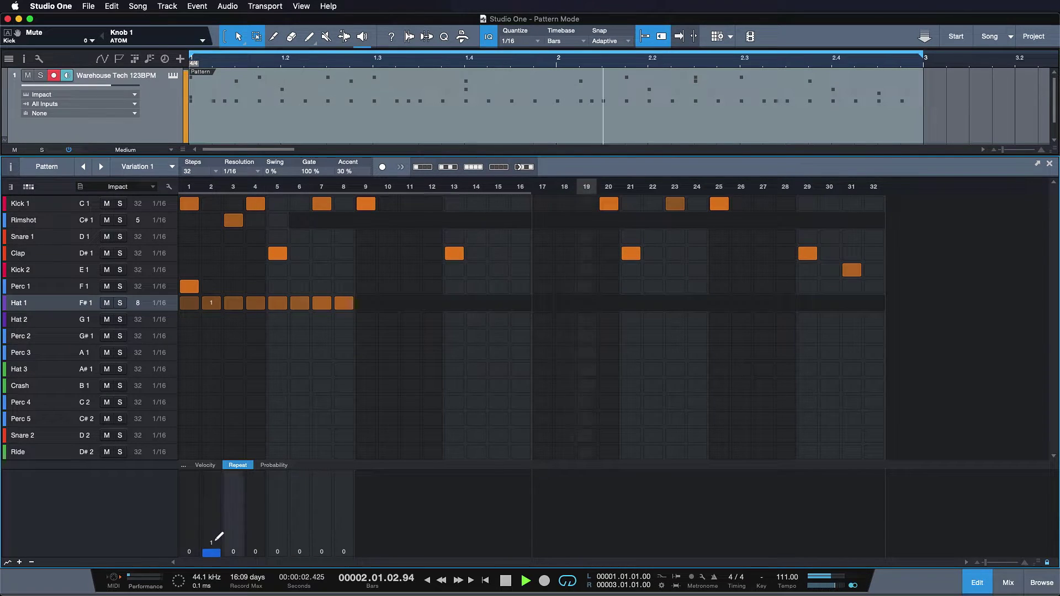
left_click_drag(216, 540, 217, 538)
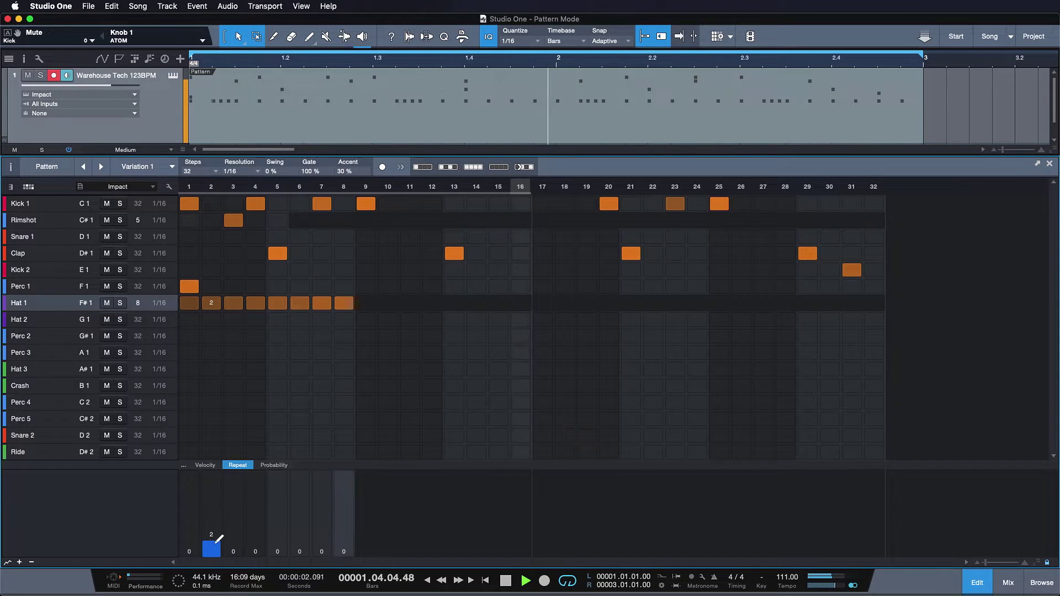
mouse_move(219, 538)
left_mouse_down()
mouse_move(217, 554)
mouse_move(217, 528)
left_mouse_up()
left_click(255, 529)
left_click(321, 519)
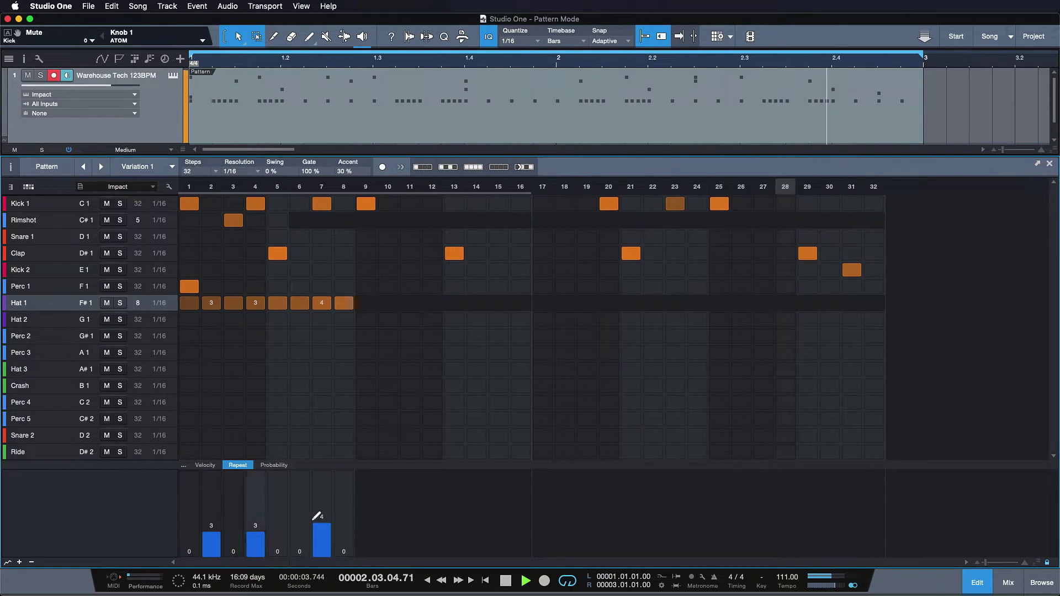
left_click(267, 538)
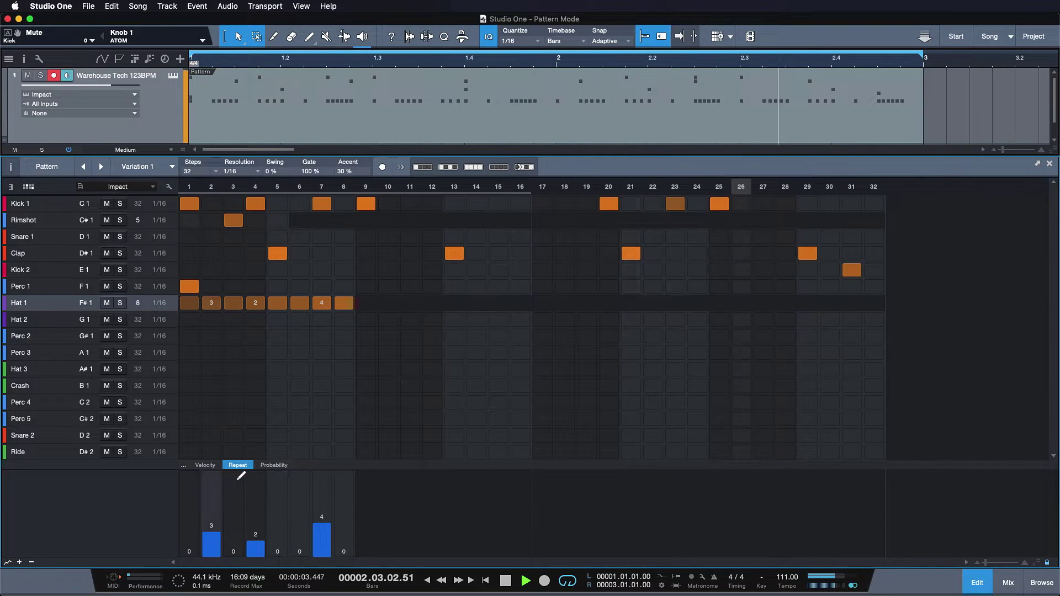
left_click(273, 464)
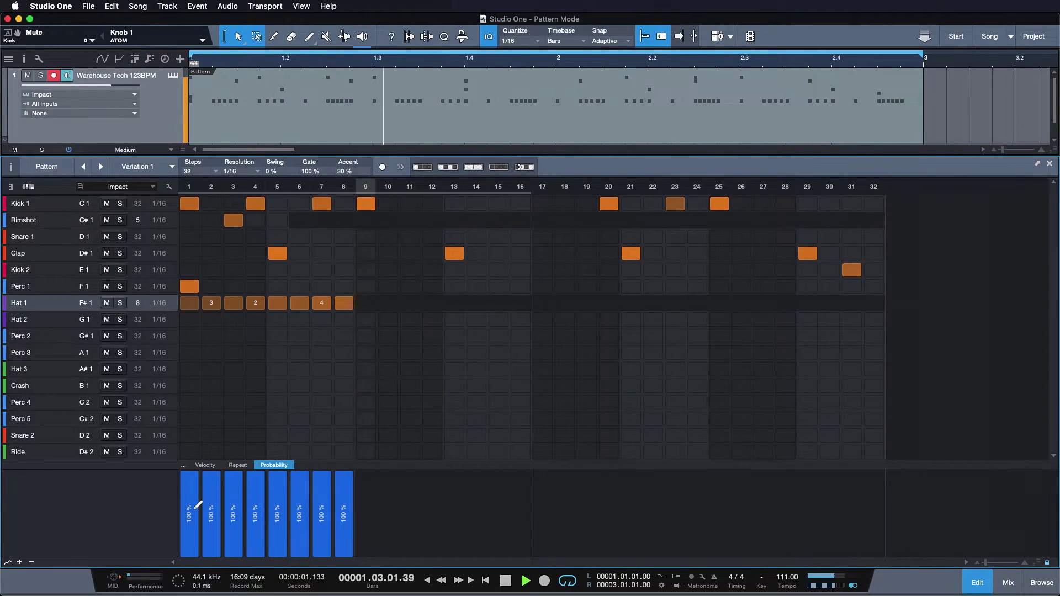
left_click(198, 510)
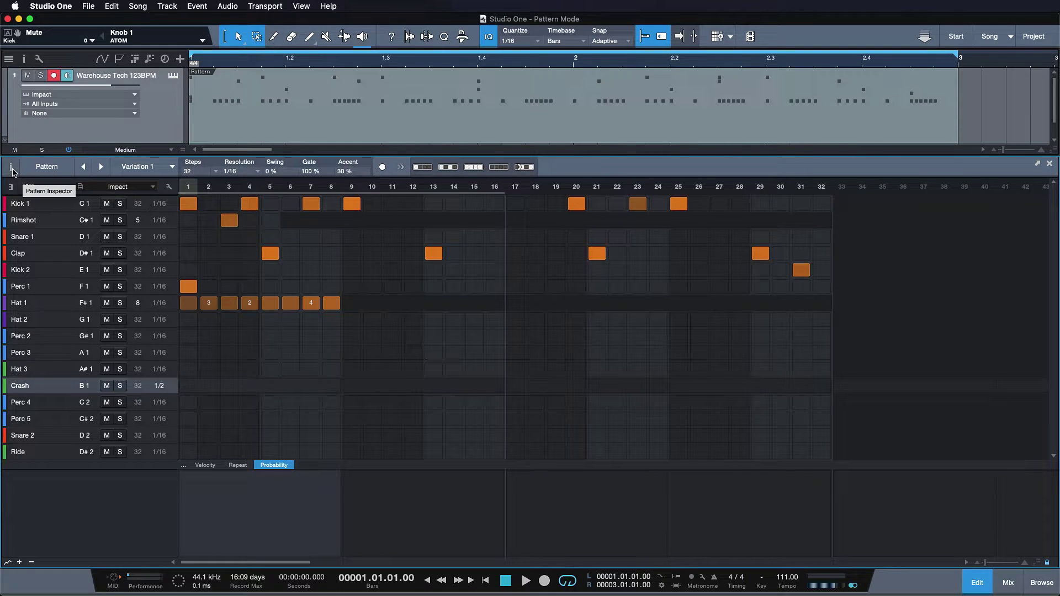
Step: Duplicate Variation 1 twice and move Variation 3 between Variations 1 and 2
left_click(12, 172)
left_click(70, 236)
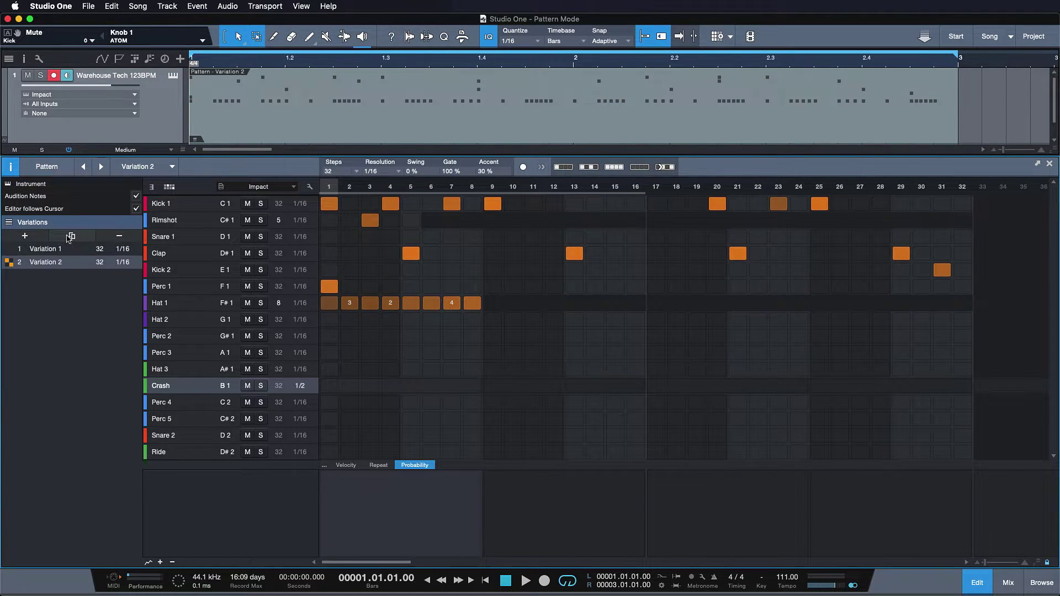
left_click(11, 251)
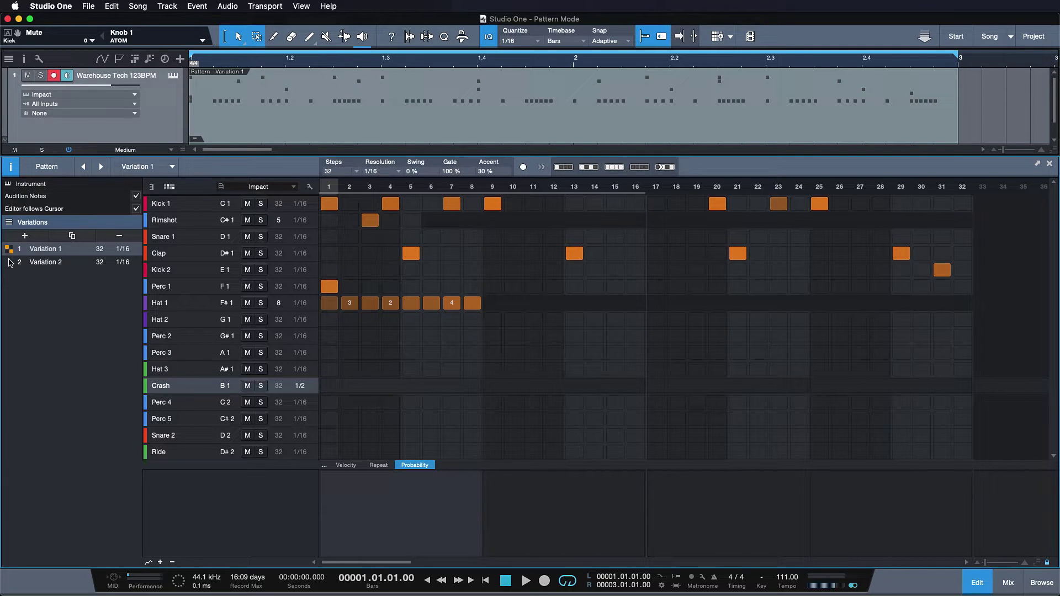
left_click(71, 236)
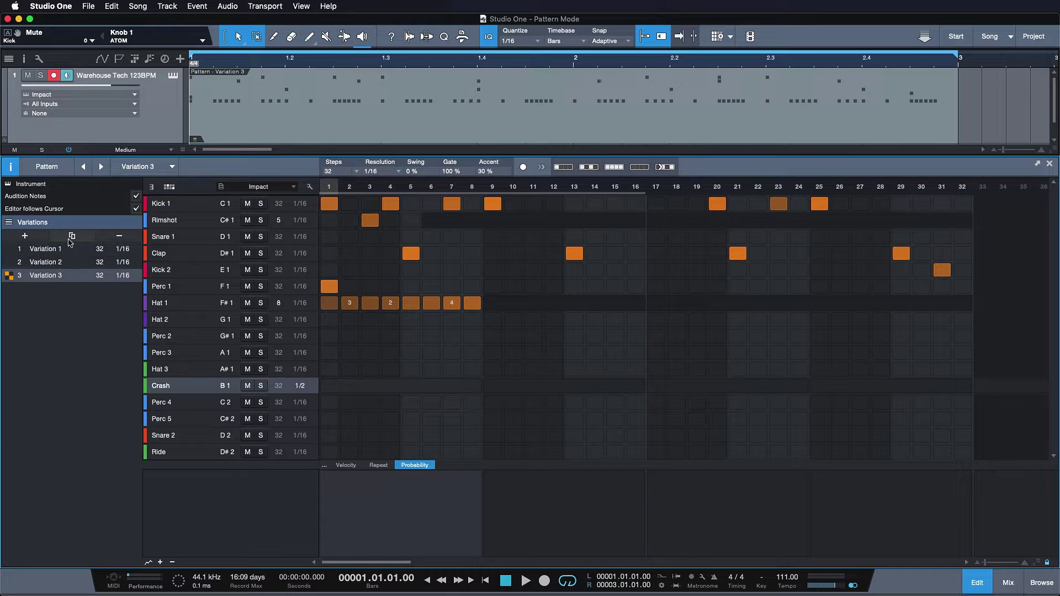
left_click_drag(62, 276, 54, 251)
Step: Rename the three variations to Intro, Pattern A and Pattern B Full
double_click(52, 249)
type("Intro")
key("Return")
key("Down")
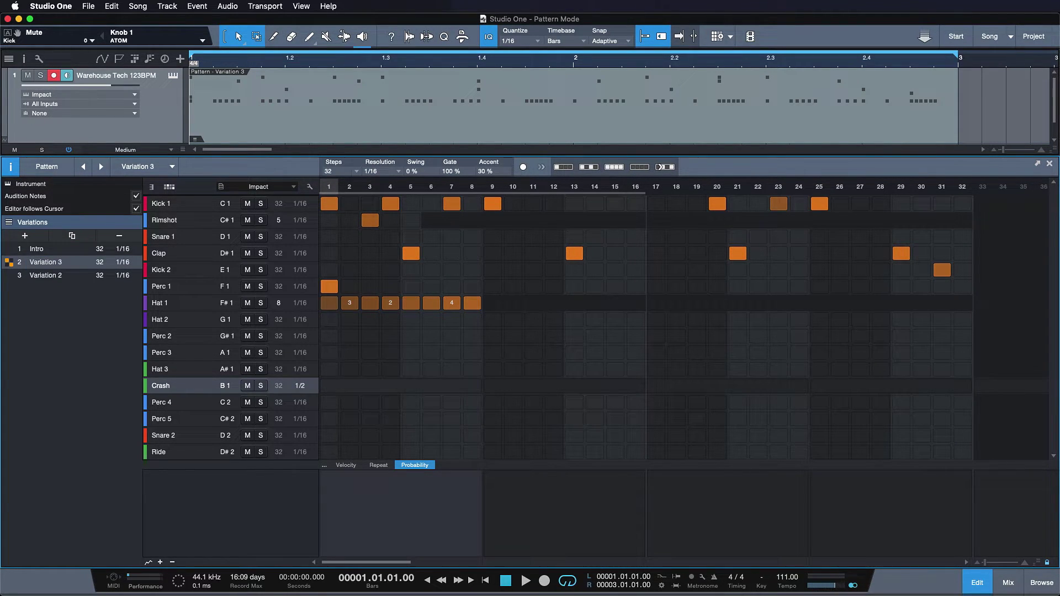
double_click(45, 263)
type("Pattern A")
key("Return")
double_click(47, 276)
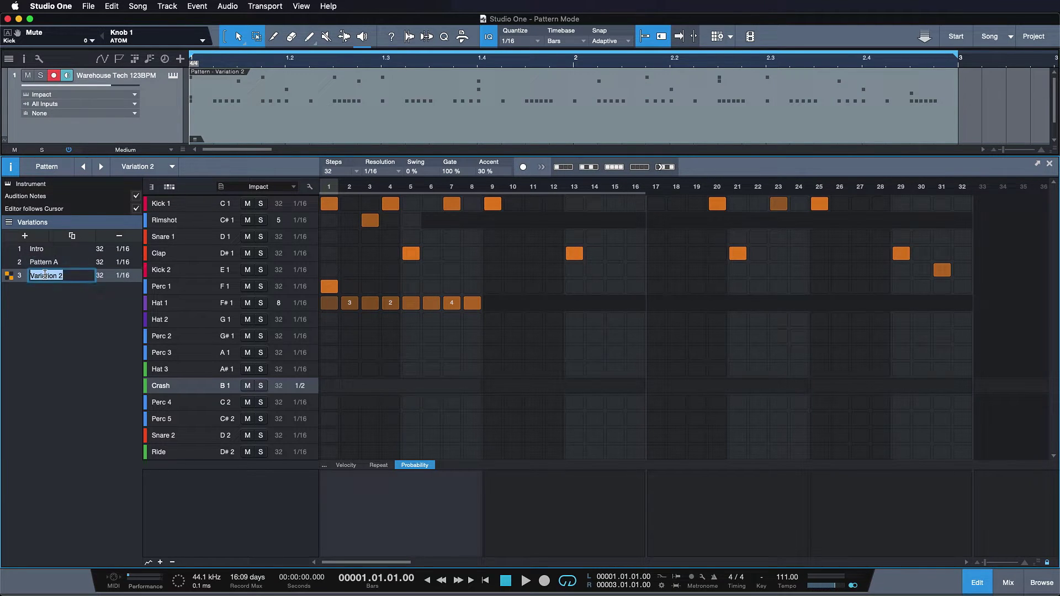
type("Pattern B Full")
key("Return")
Step: In the Intro variation, solo the Kick 1 and Clap lanes
left_click(36, 249)
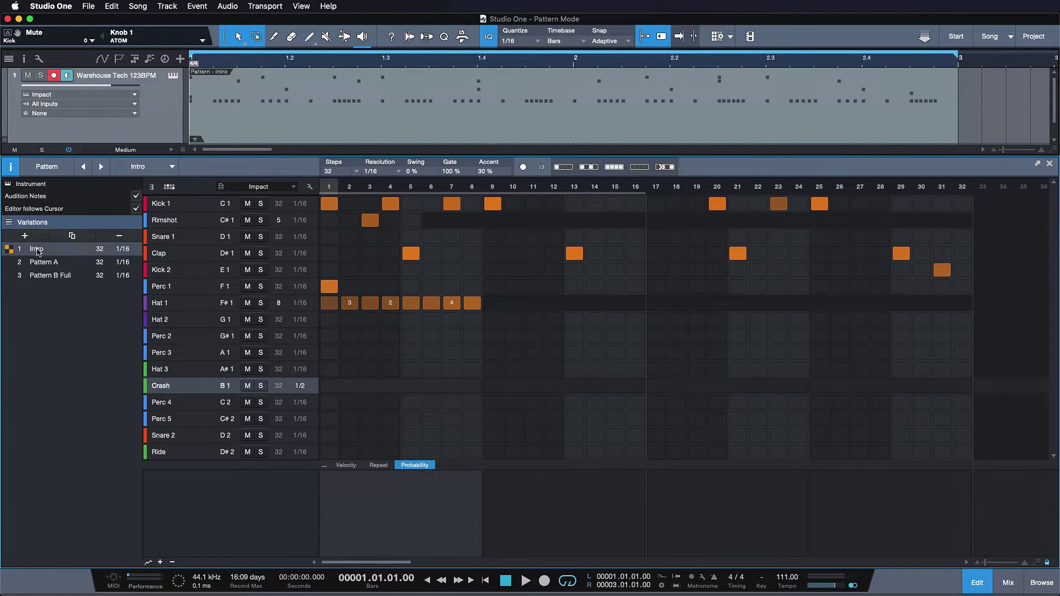
left_click(260, 204)
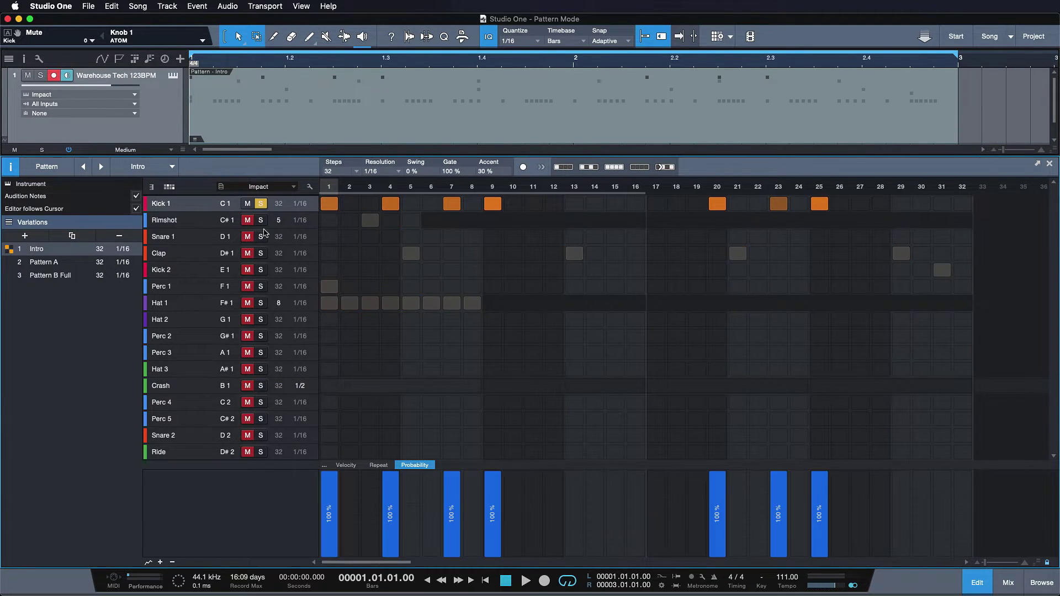
left_click(263, 253)
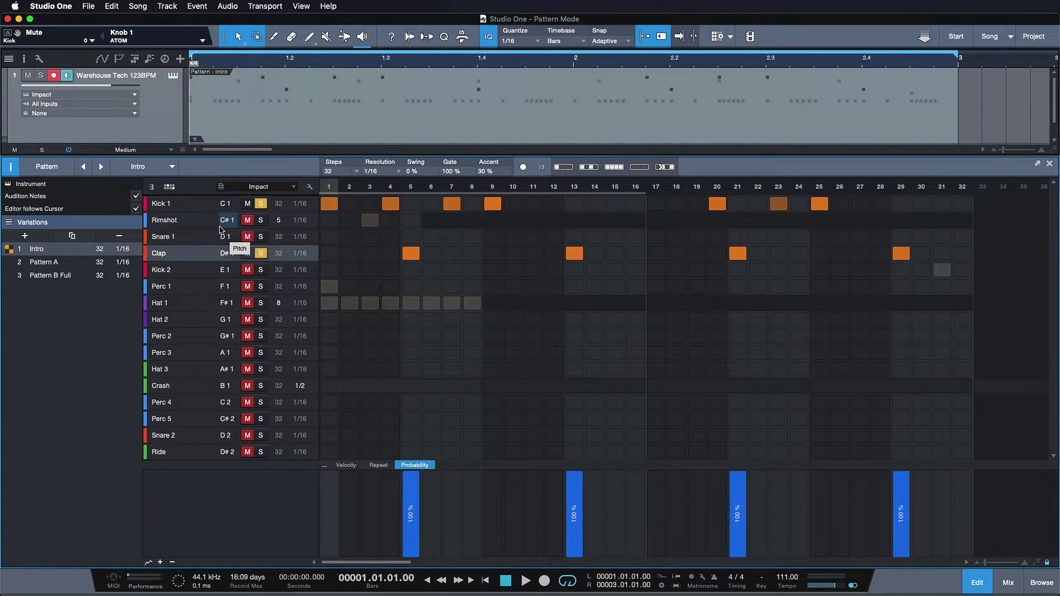
Step: In Pattern A, solo Kick 1, Clap and Rimshot, then check Pattern B Full
left_click(11, 263)
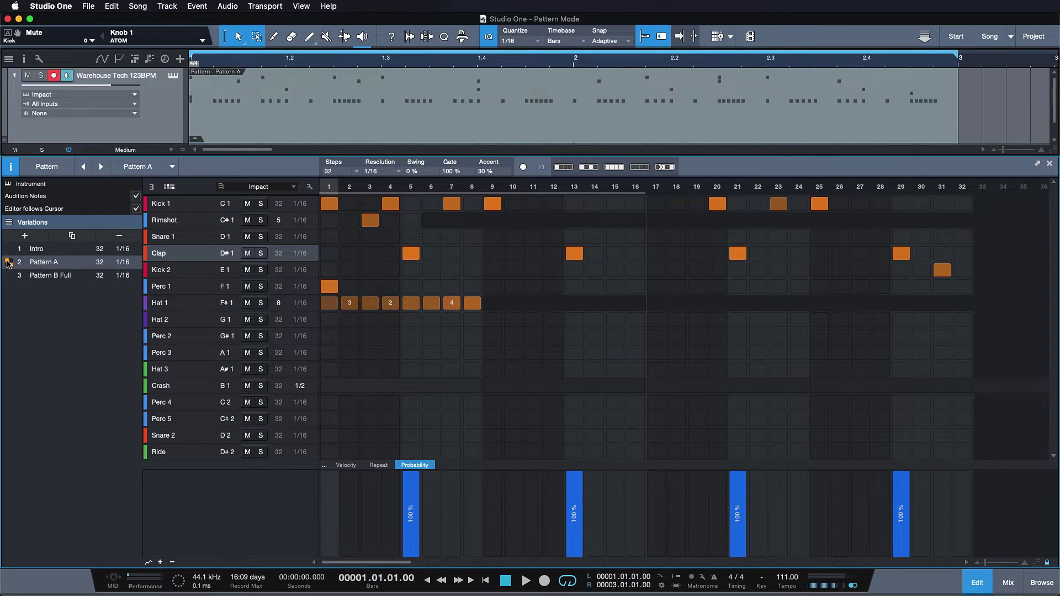
left_click(260, 203)
left_click(262, 253)
left_click(263, 220)
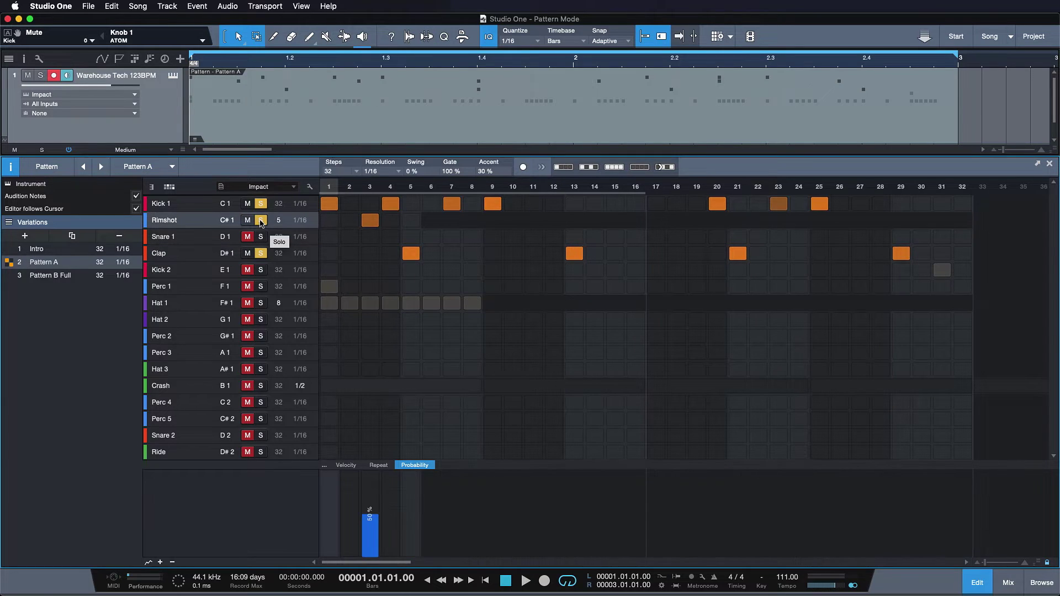
left_click(48, 275)
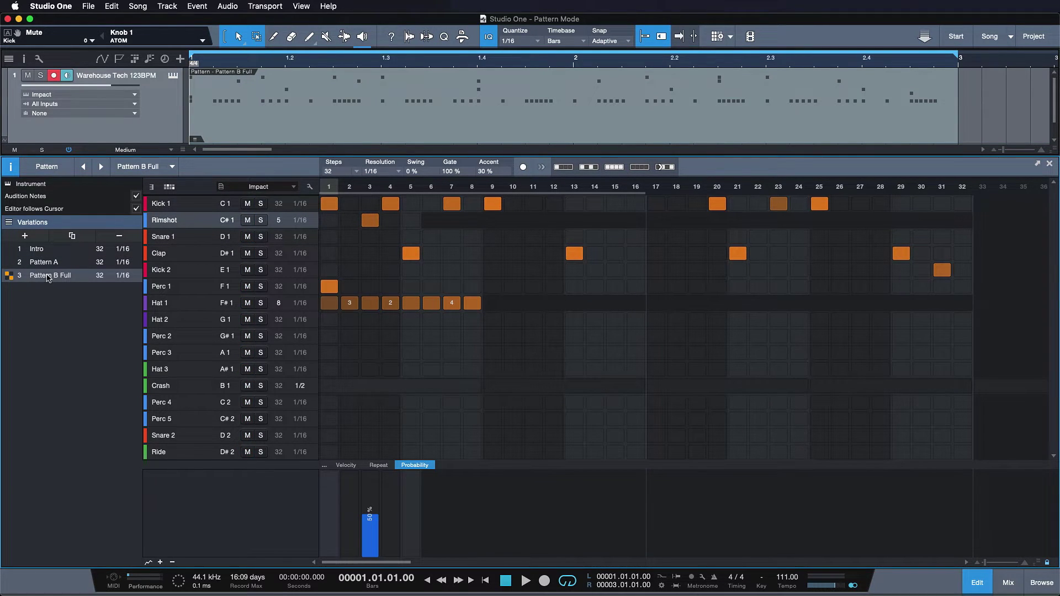
Step: Set the event back to Intro and duplicate it to bars 3 and 5
left_click(12, 248)
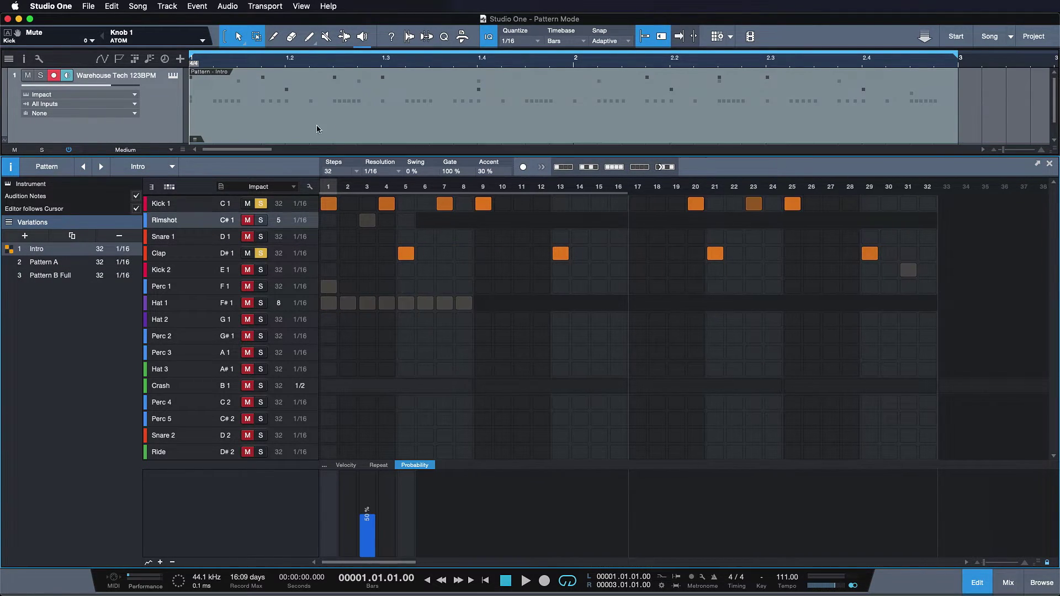
left_click(338, 122)
key("F2")
key("w")
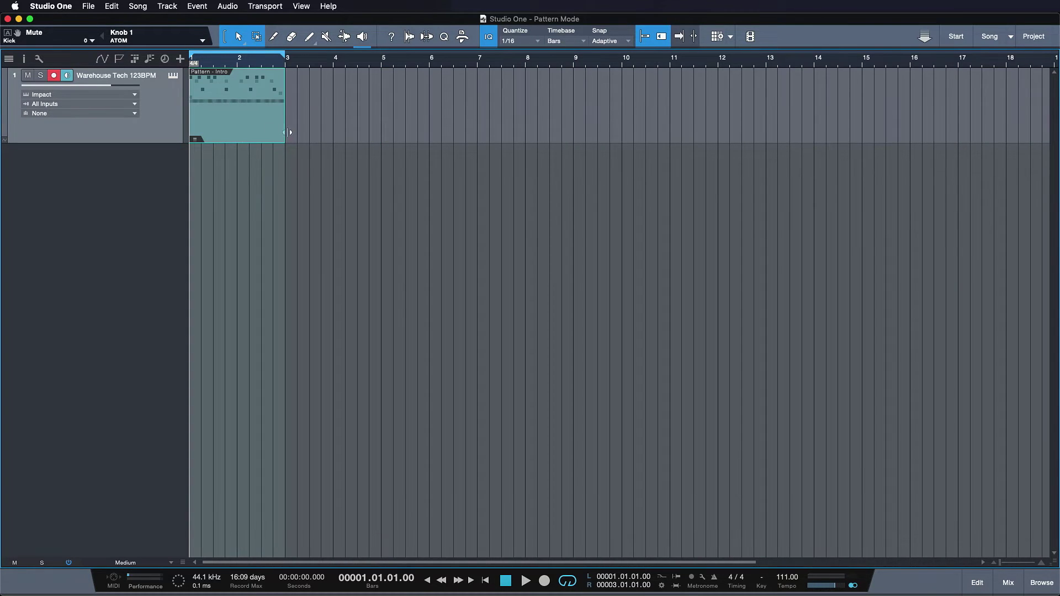
key("d")
key("d")
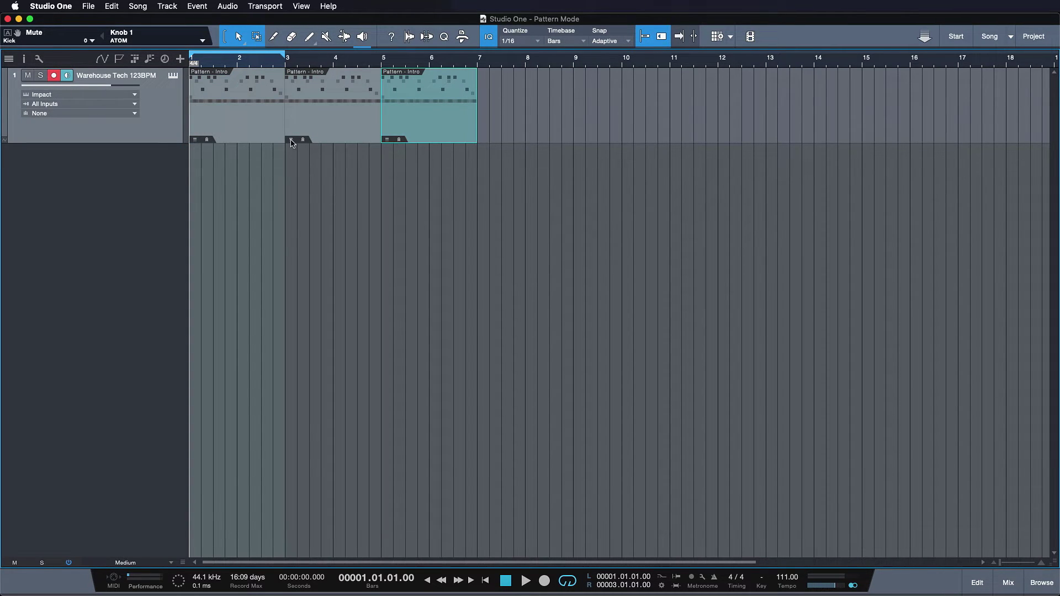
Step: Assign Pattern A to the second event and Pattern B Full to the third
left_click(196, 139)
left_click(204, 155)
left_click(291, 140)
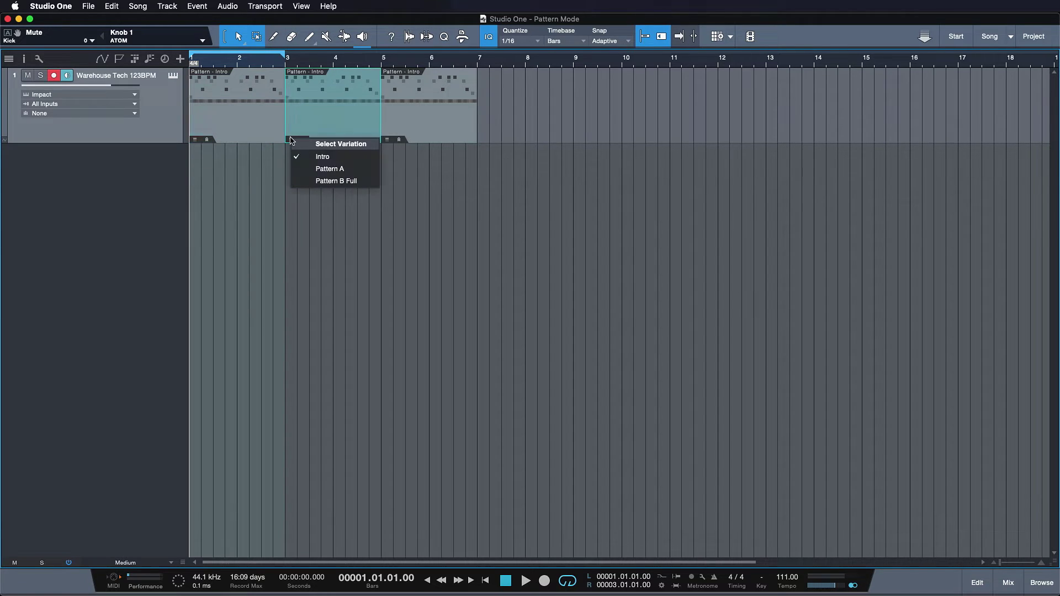
left_click(327, 168)
left_click(388, 140)
left_click(421, 181)
Step: Loop bars 1–7 across all three events and open the Intro event for editing
left_click(52, 126)
key("p")
double_click(237, 124)
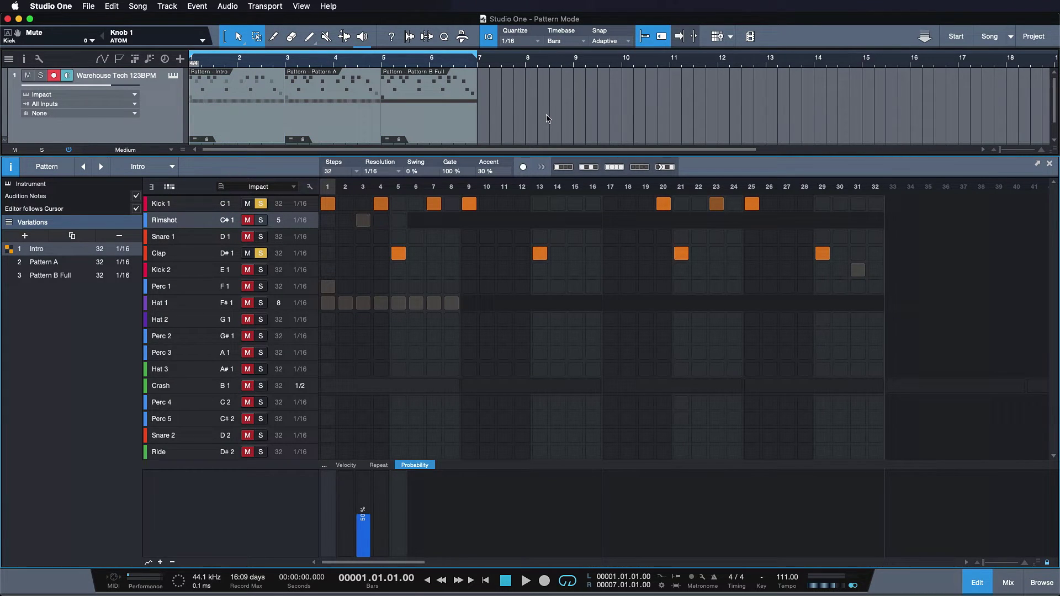
Step: Play the looped arrangement, stop it, and extend Pattern B Full to bar 14
key("space")
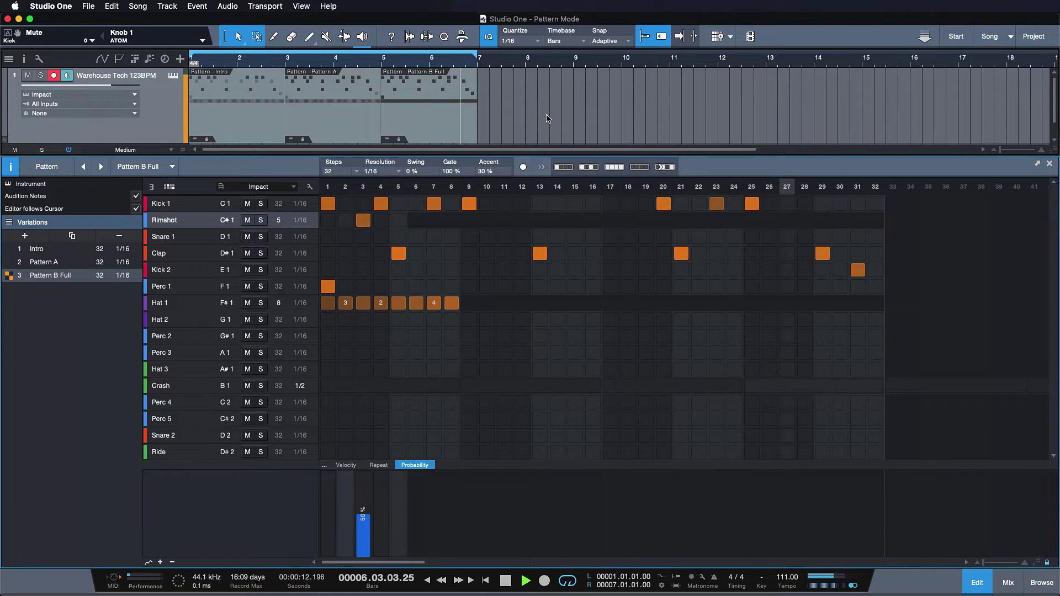
left_click(447, 117)
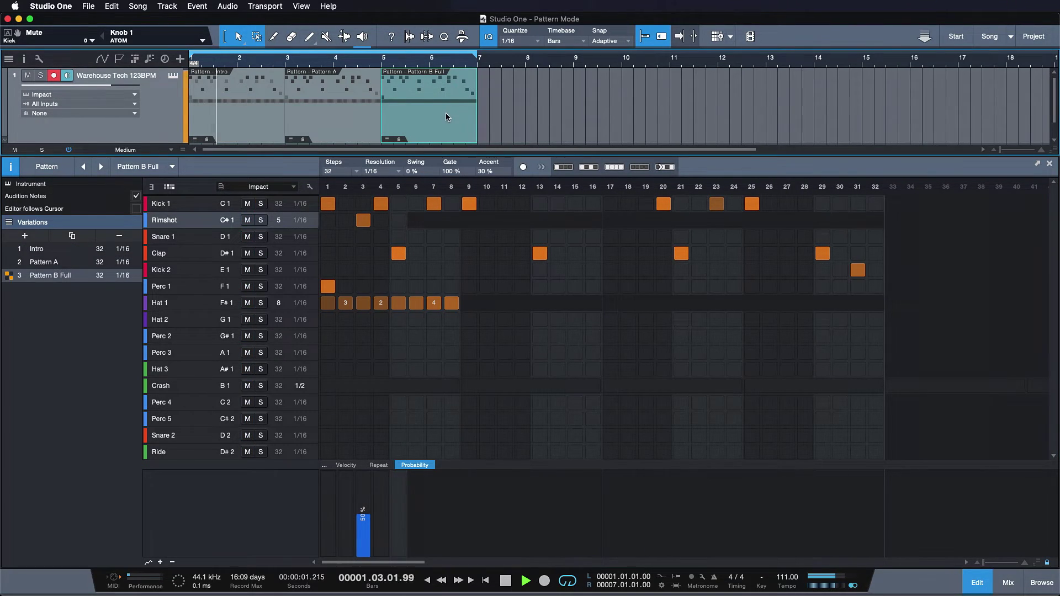
key("space")
key("End")
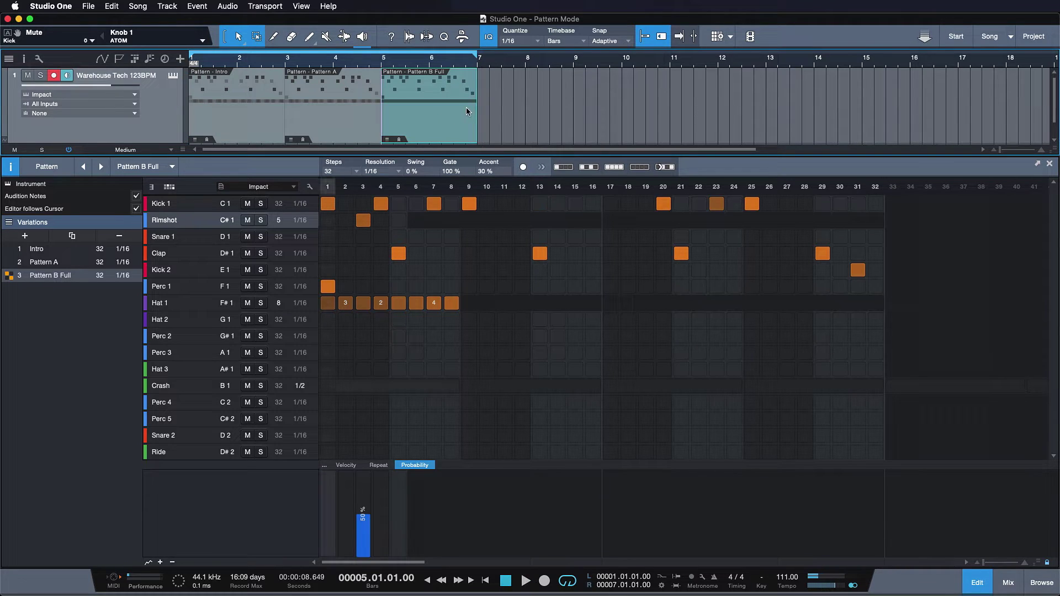
left_click_drag(476, 101, 833, 99)
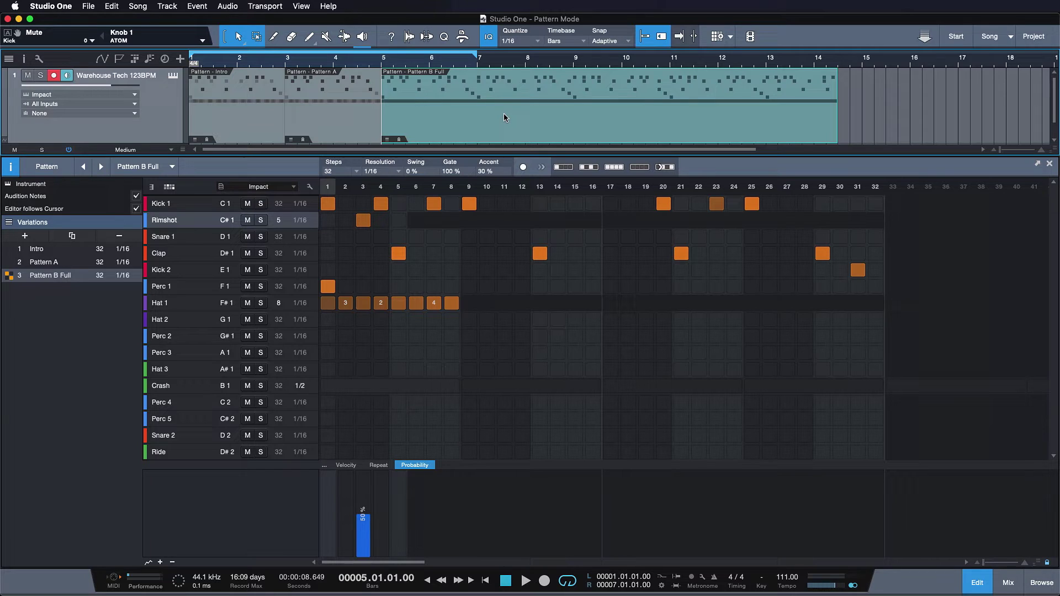
Step: Adjust the pattern's swing, settling on 47 %
left_click(421, 174)
mouse_move(421, 163)
left_mouse_down()
mouse_move(420, 148)
mouse_move(419, 174)
mouse_move(422, 132)
mouse_move(417, 179)
left_mouse_up()
left_click(434, 137)
key("e")
key("e")
key("e")
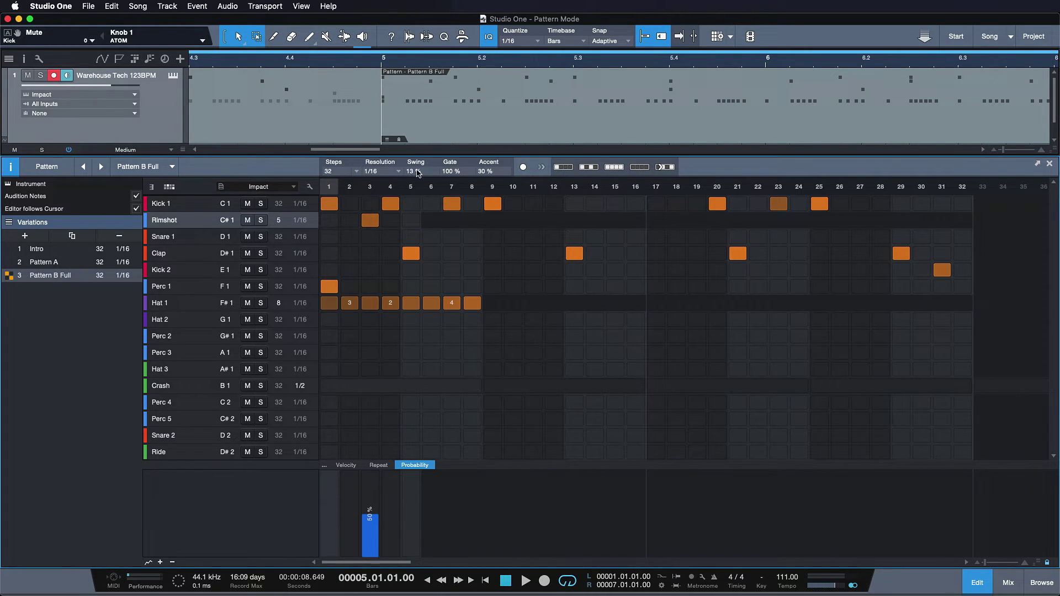
mouse_move(418, 173)
left_mouse_down()
mouse_move(420, 136)
mouse_move(412, 171)
left_mouse_up()
Step: Audition the swung pattern, view Kick 1's step probabilities, and open Impact XT
key("space")
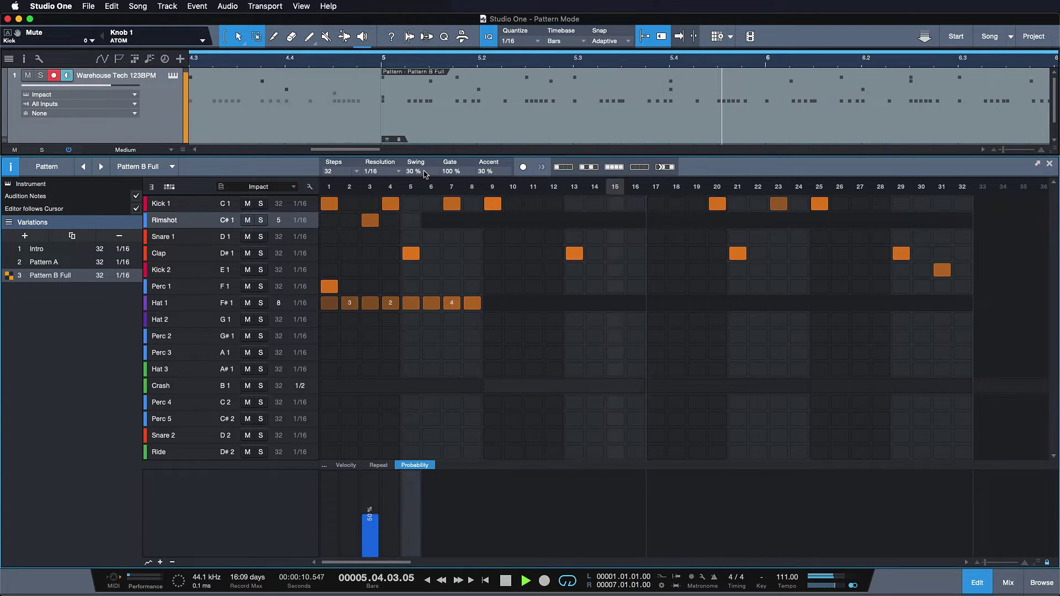
key("space")
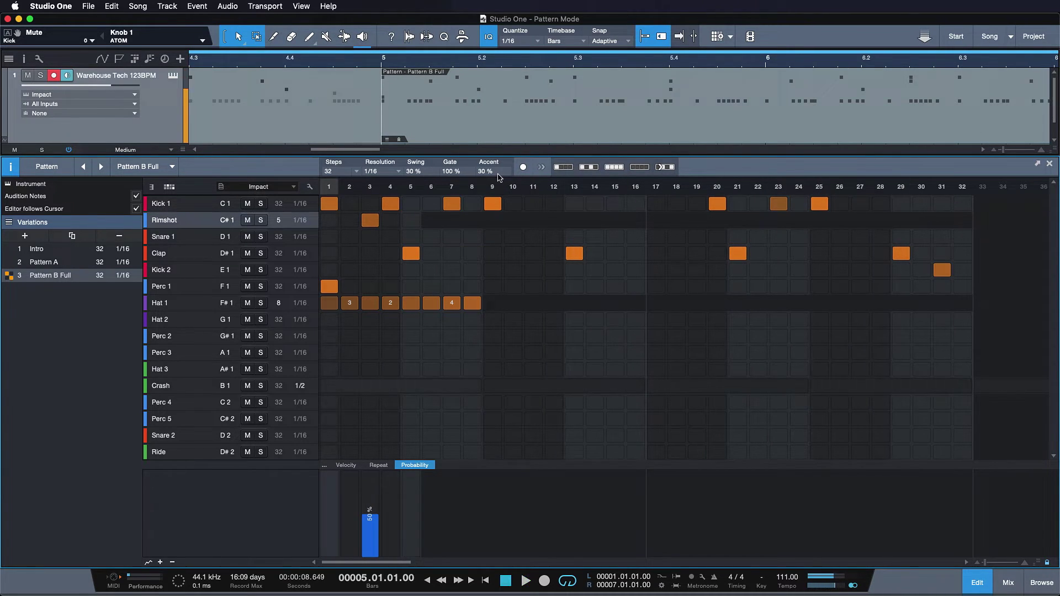
left_click(495, 203)
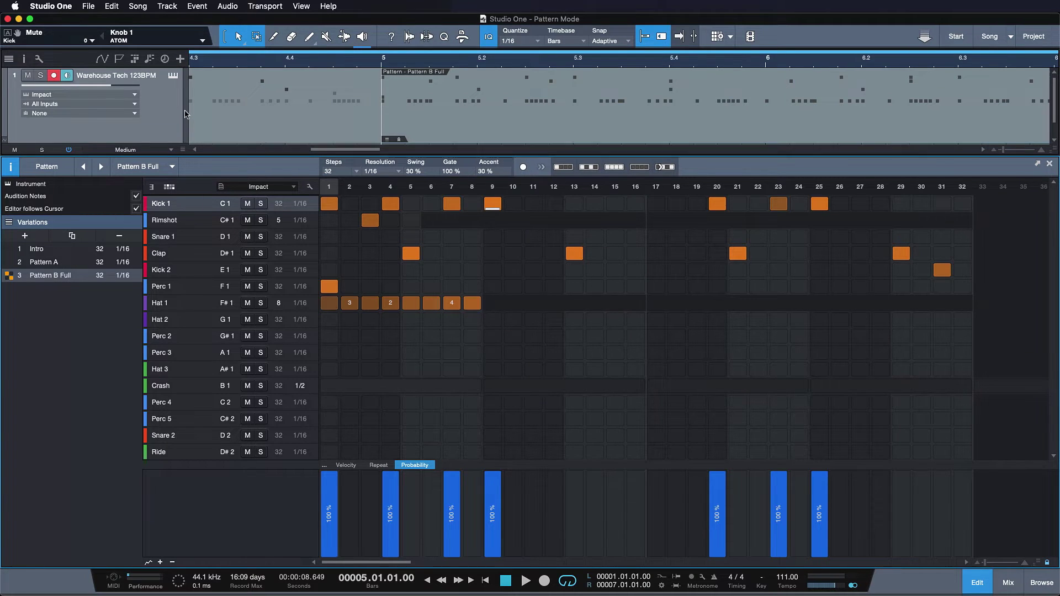
left_click(175, 80)
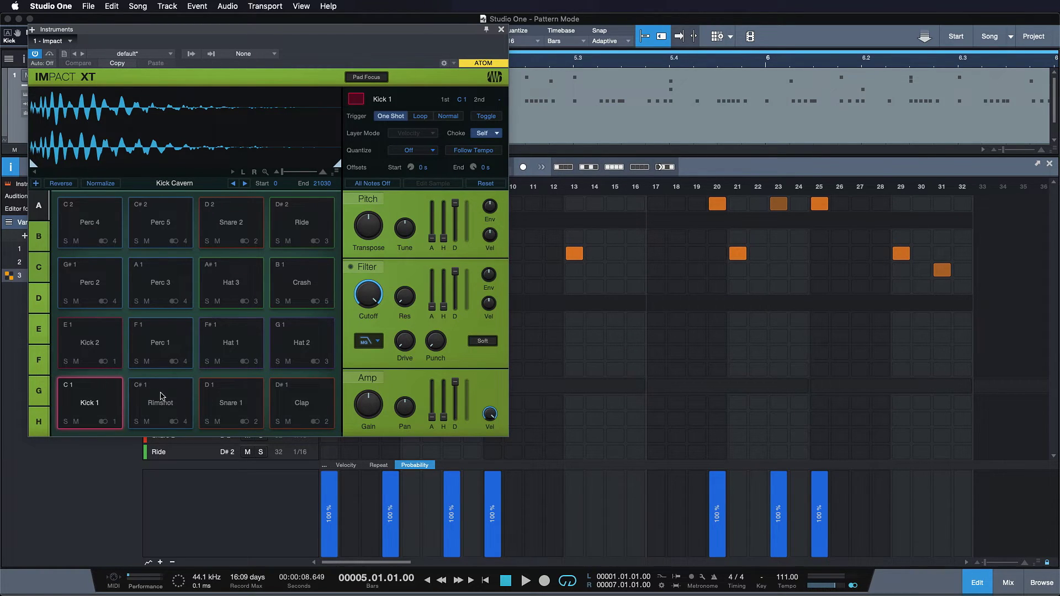
Step: Create pattern automation for Hat 1's sample transpose in Impact XT
key("space")
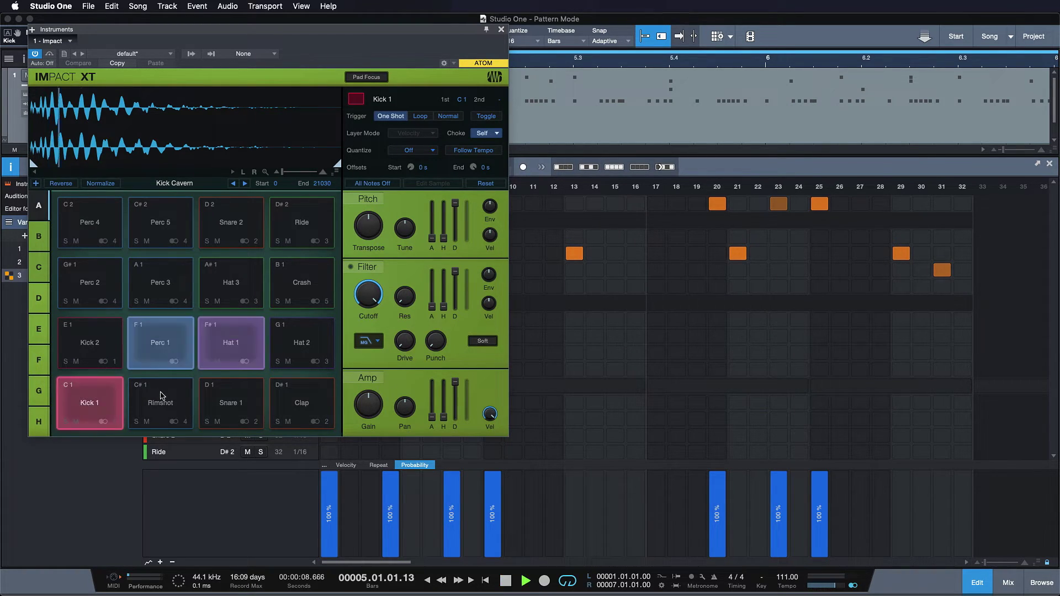
key("space")
left_click(235, 346)
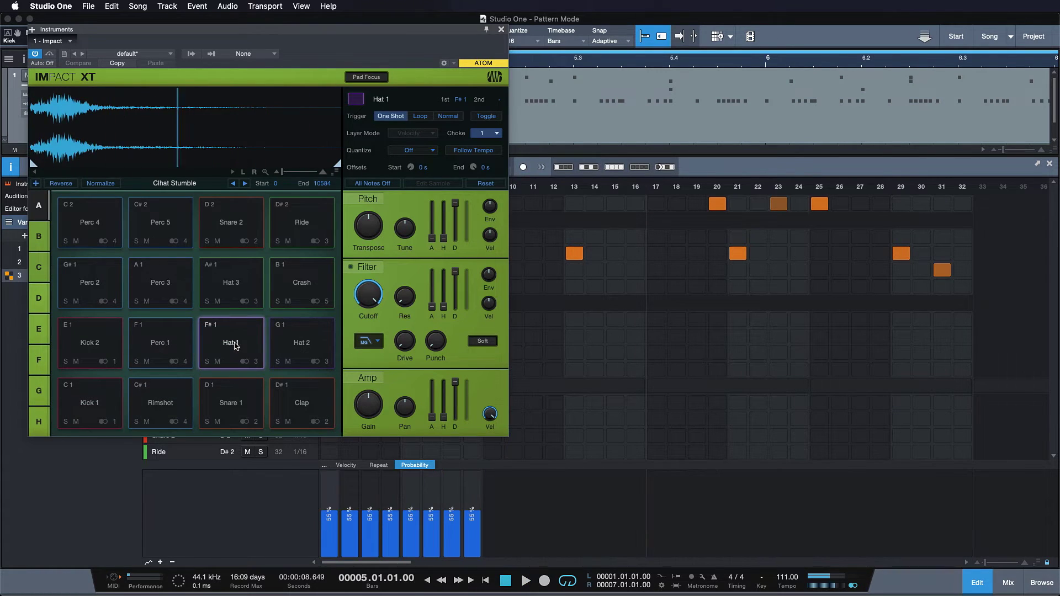
right_click(368, 224)
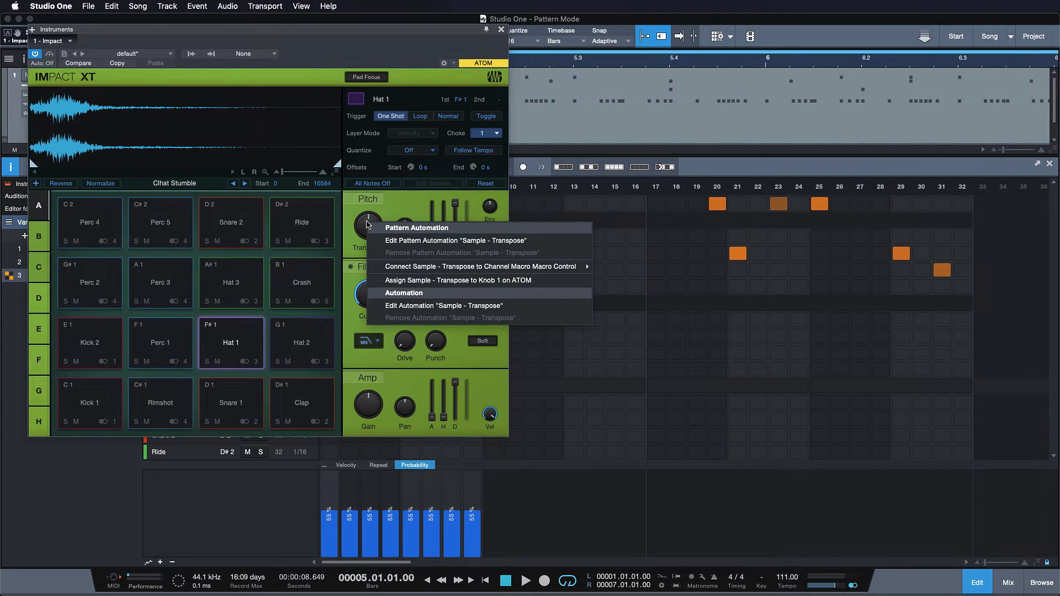
left_click(386, 241)
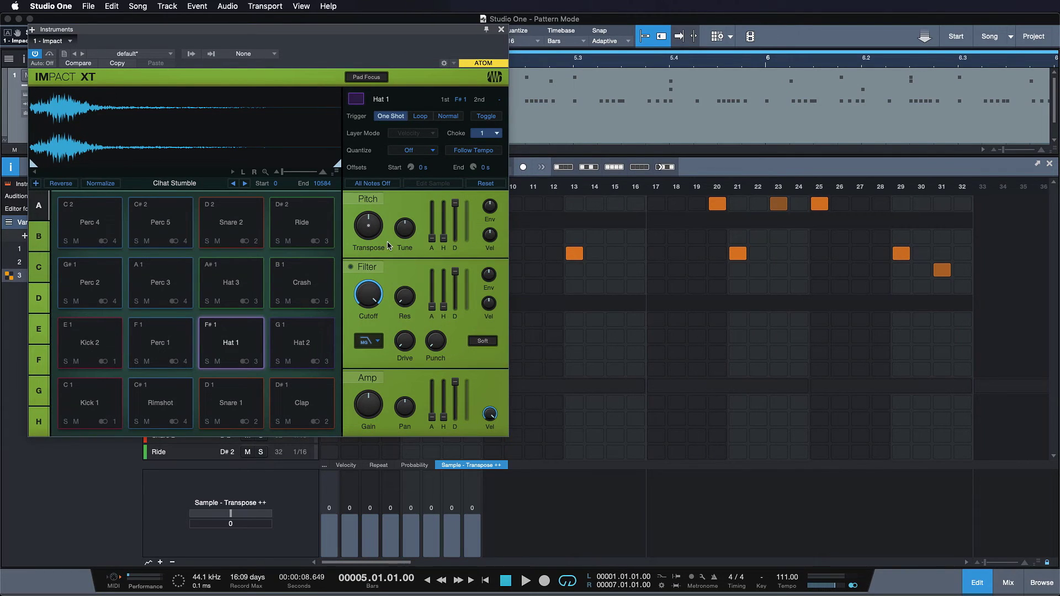
Step: Draw Hat 1 transpose values 11, 11, 19, -5, -5, 14, -5, -6 and play to check
left_click(501, 31)
mouse_move(334, 511)
left_mouse_down()
mouse_move(381, 495)
mouse_move(401, 517)
mouse_move(445, 503)
mouse_move(460, 484)
mouse_move(472, 516)
left_mouse_up()
left_click(174, 76)
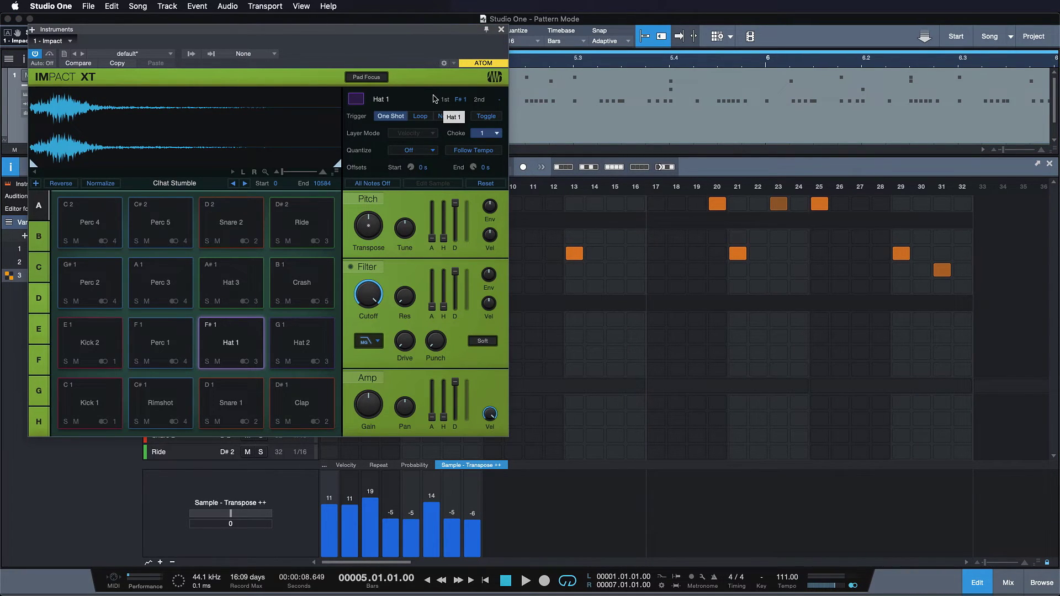
key("space")
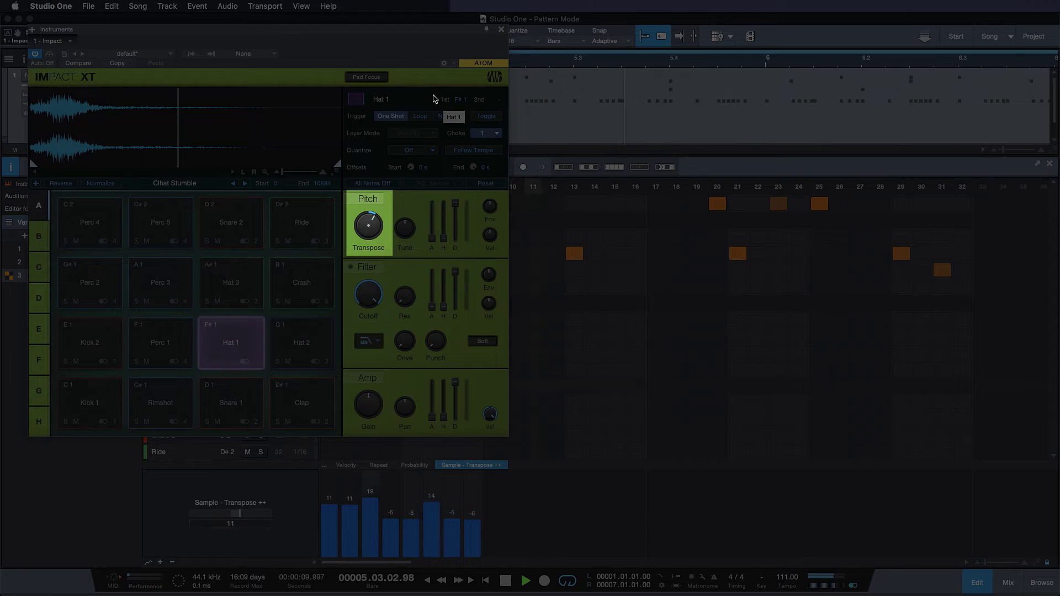
mouse_move(376, 234)
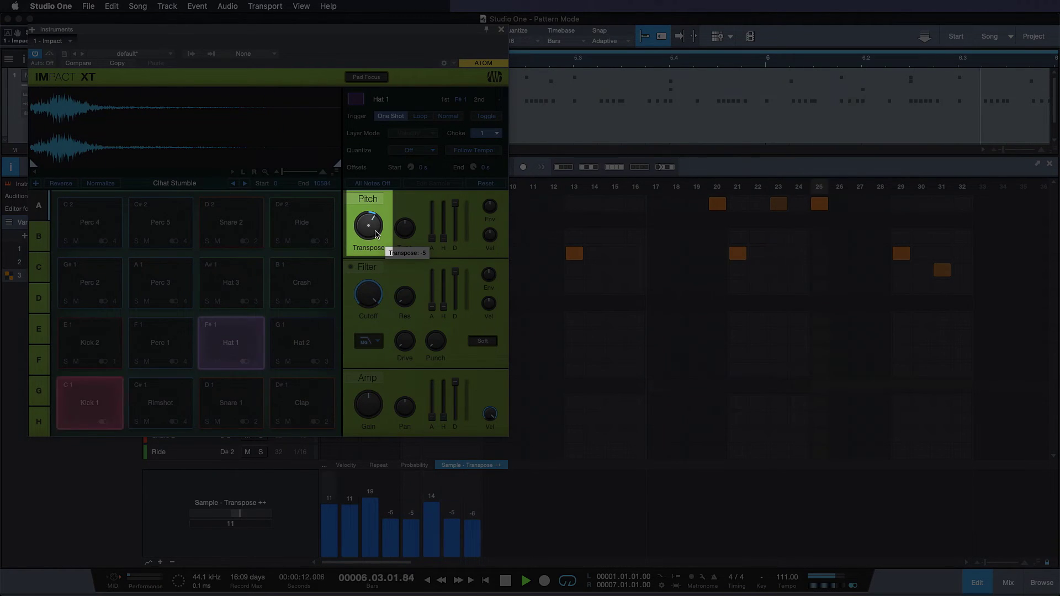
key("space")
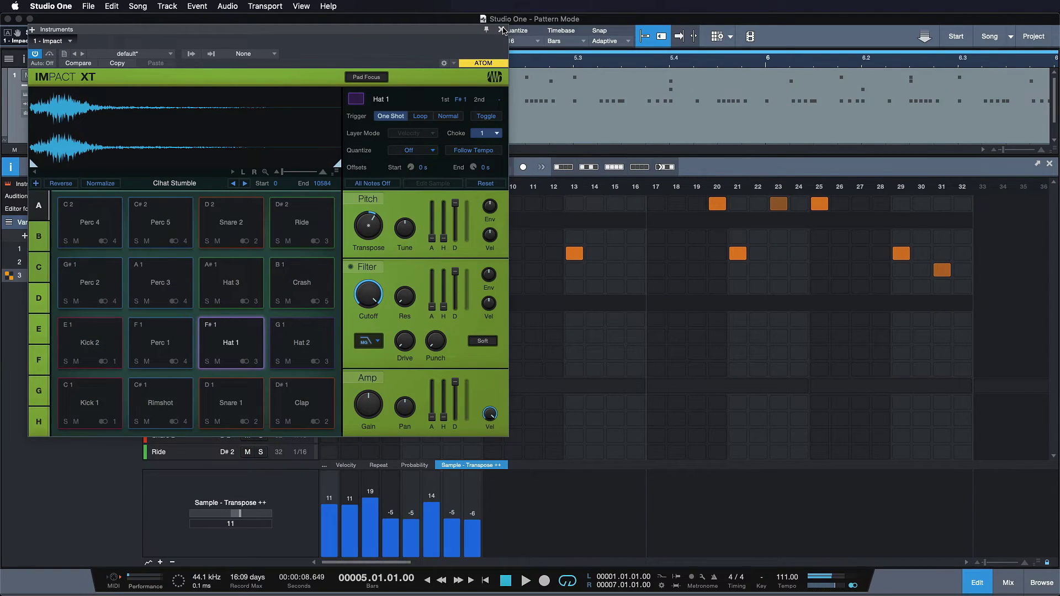
left_click(501, 30)
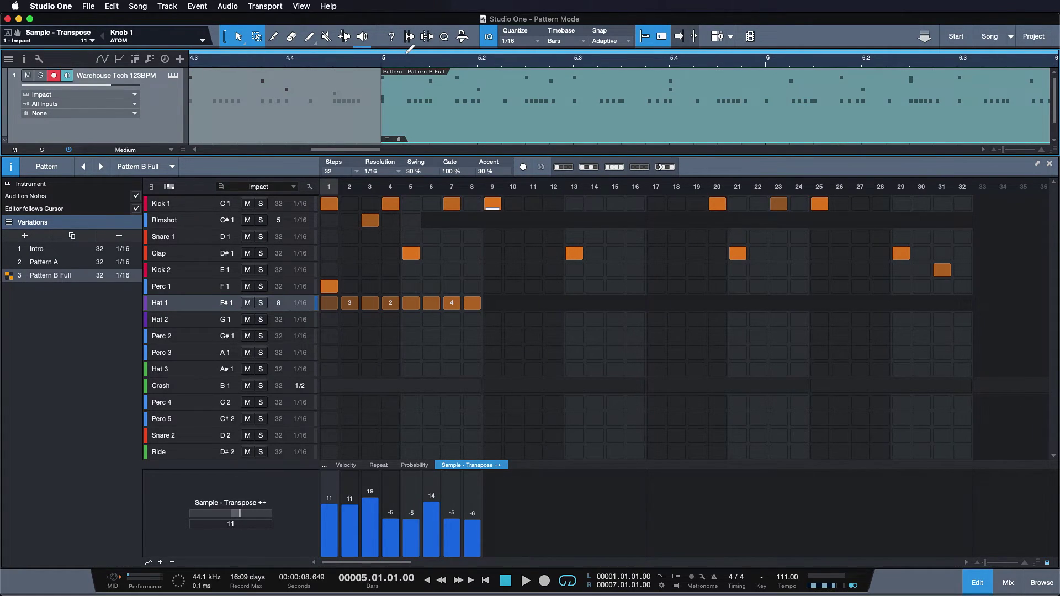
Step: Close the pattern editor, zoom out, and select the Pattern - Intro event
key("F2")
key("w")
key("w")
key("w")
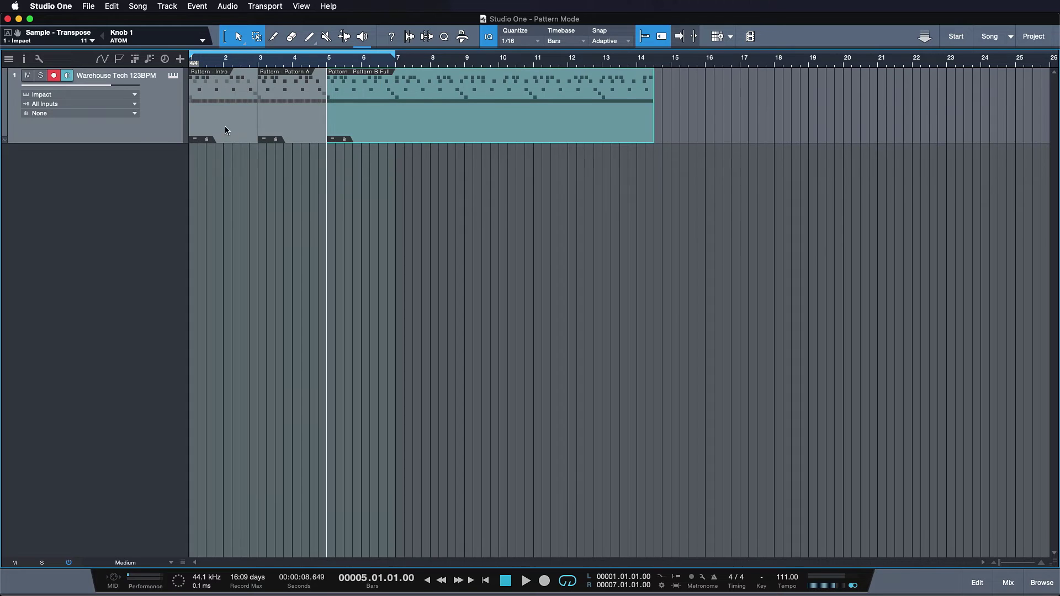
left_click(225, 126)
key("comma")
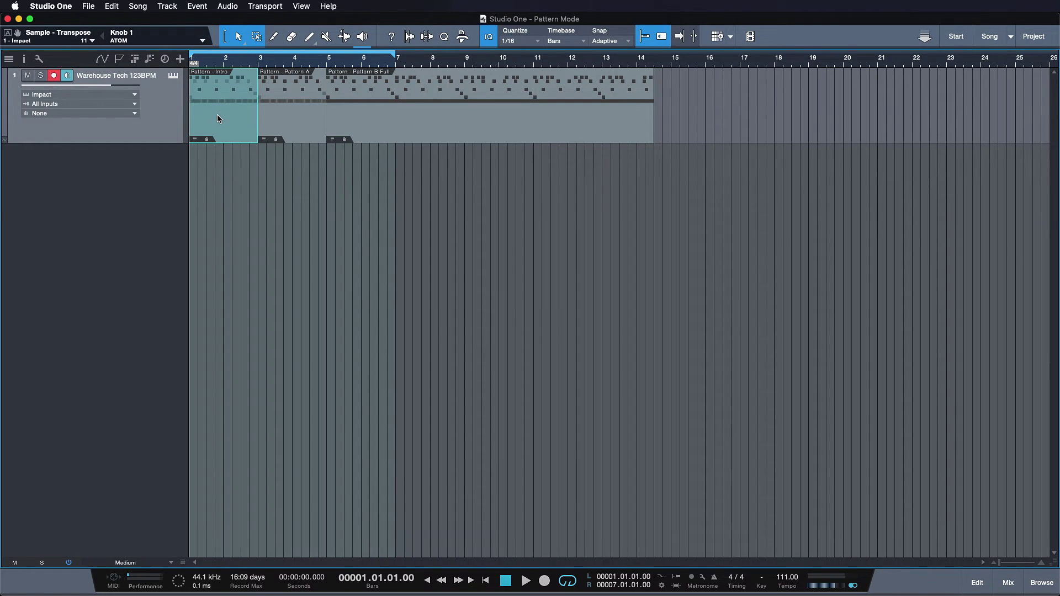
Step: Export the event into the My Pattern folder as Pattern.musicloop and preview it
left_click(1042, 583)
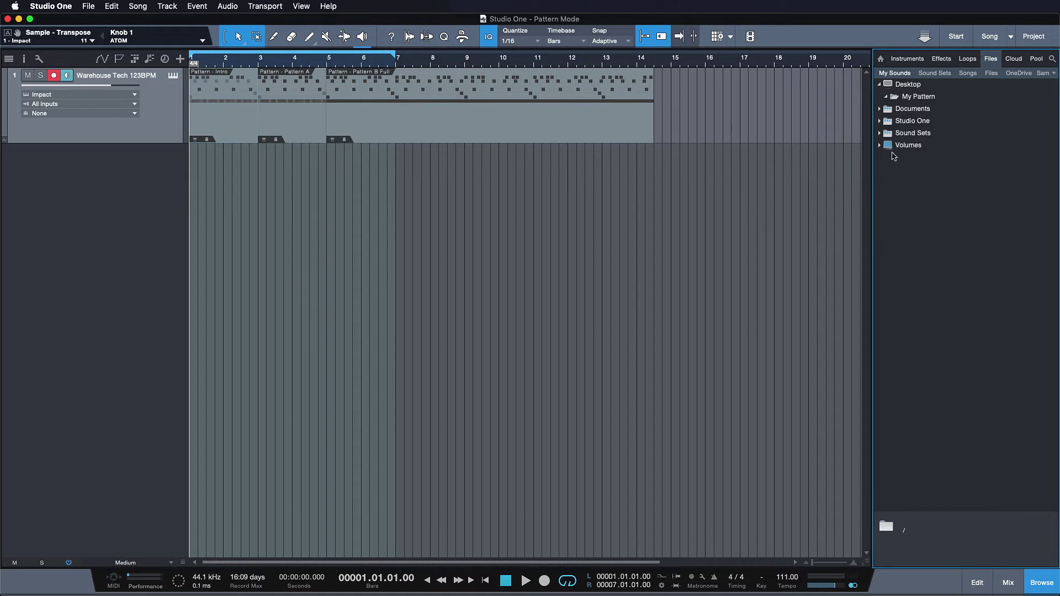
left_click(221, 128)
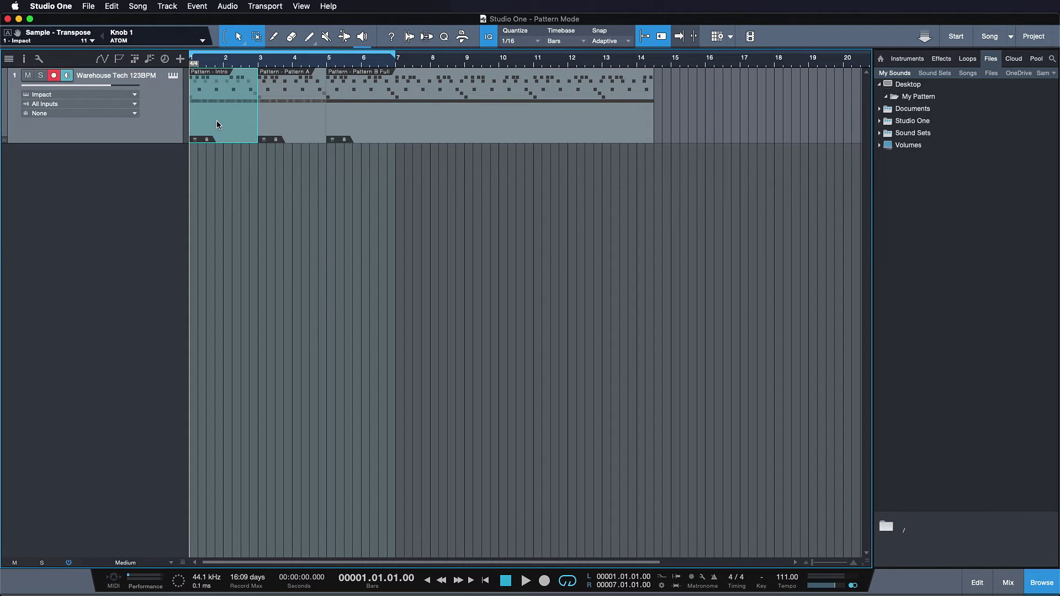
left_click_drag(218, 124, 902, 98)
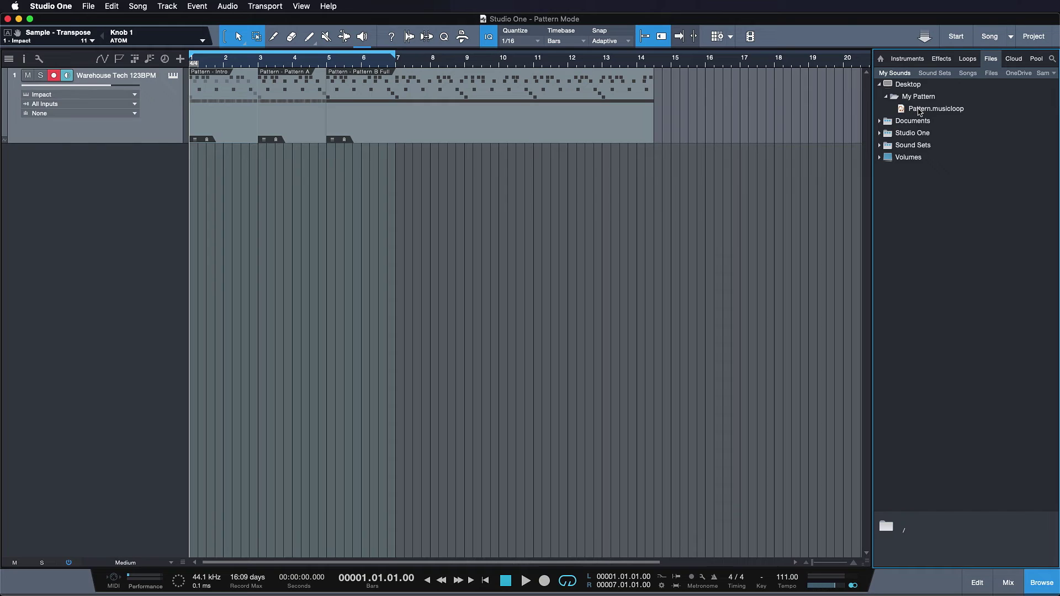
left_click(920, 110)
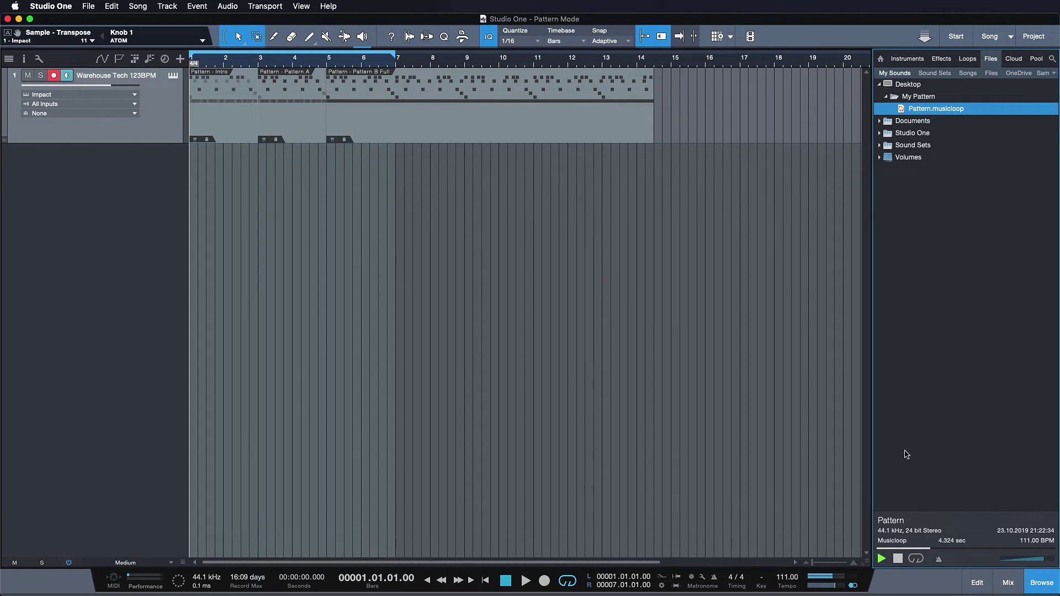
left_click(899, 558)
Step: Create an empty new song and drop Pattern.musicloop in as a Pattern track
key("super+n")
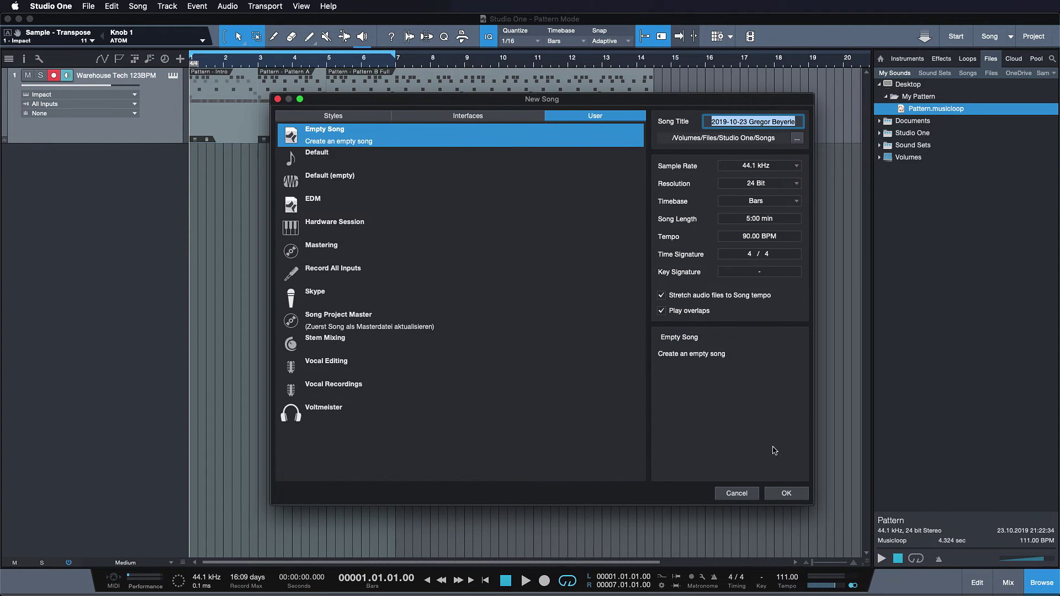
left_click(788, 498)
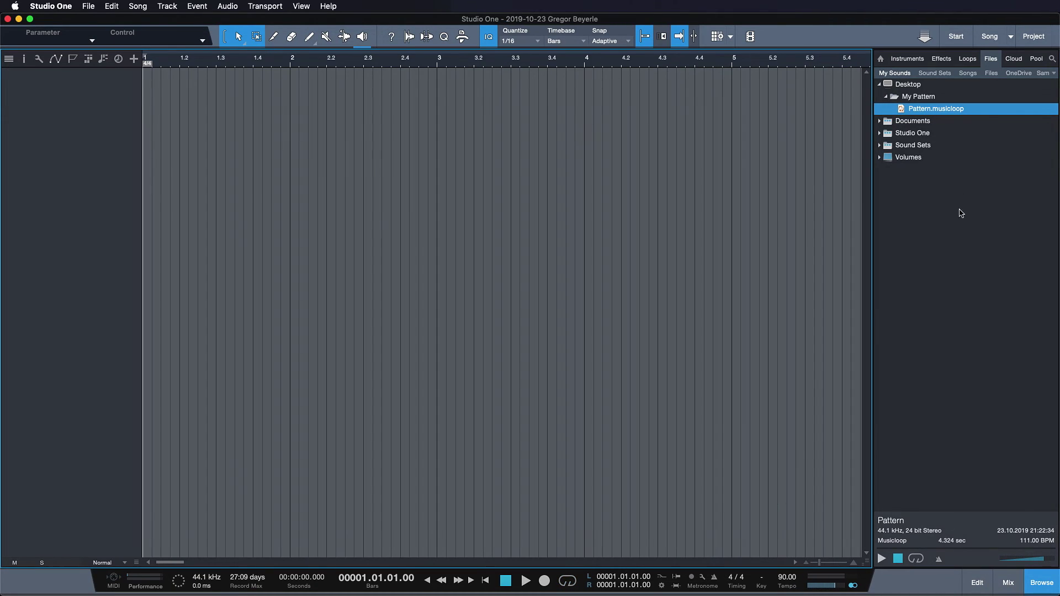
left_click(932, 110)
left_click_drag(933, 113, 164, 135)
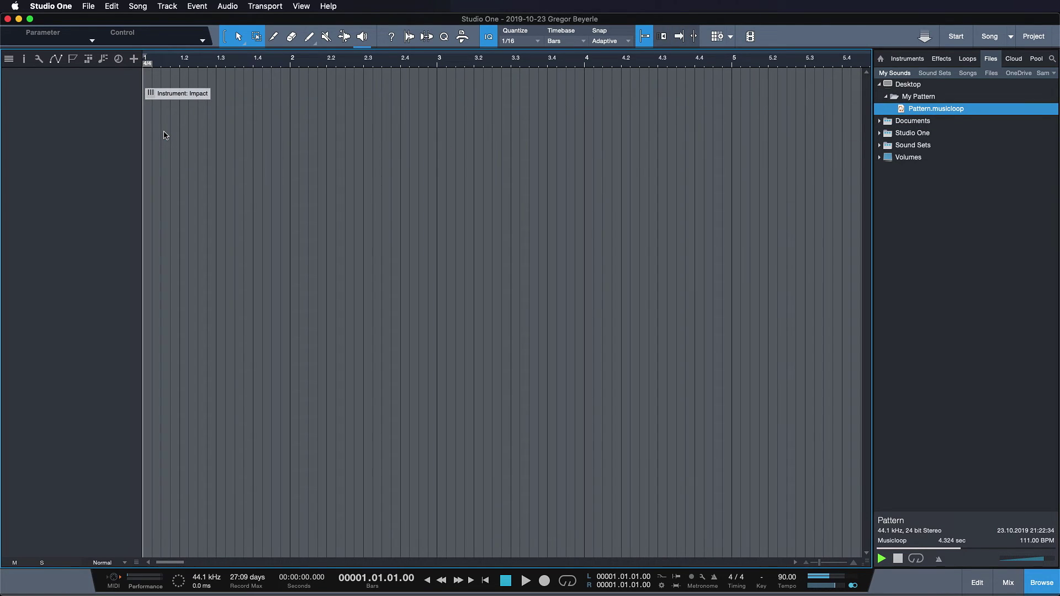
left_click_drag(163, 136, 164, 135)
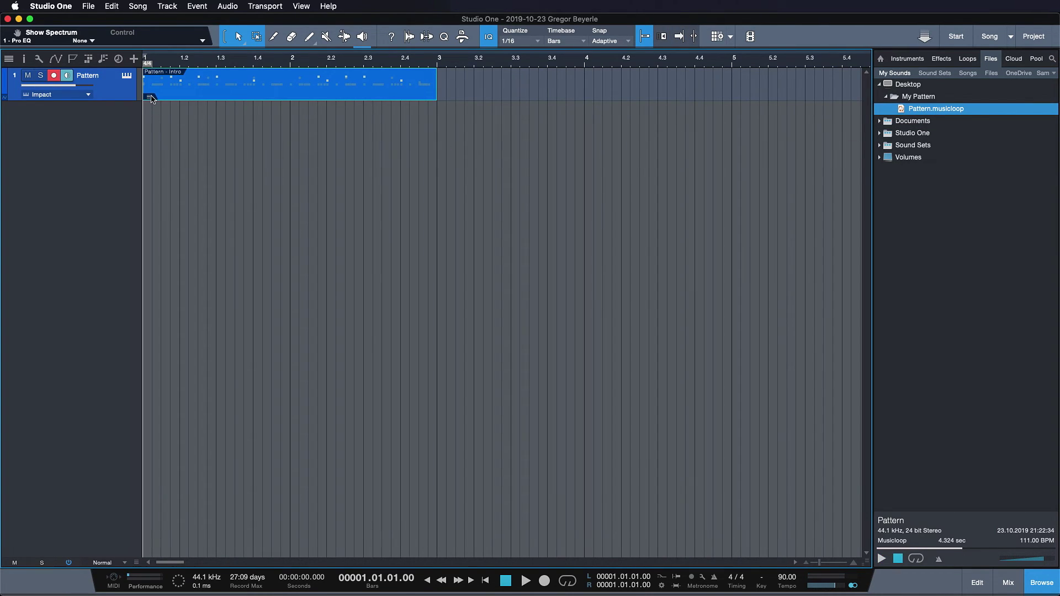
Step: Cycle the event through Pattern A and Pattern B Full, ending back on Intro
left_click(152, 99)
left_click(166, 129)
left_click(149, 97)
left_click(168, 141)
left_click(149, 97)
left_click(158, 117)
Step: Show and enlarge the mixer, then briefly open and close Impact XT
key("F3")
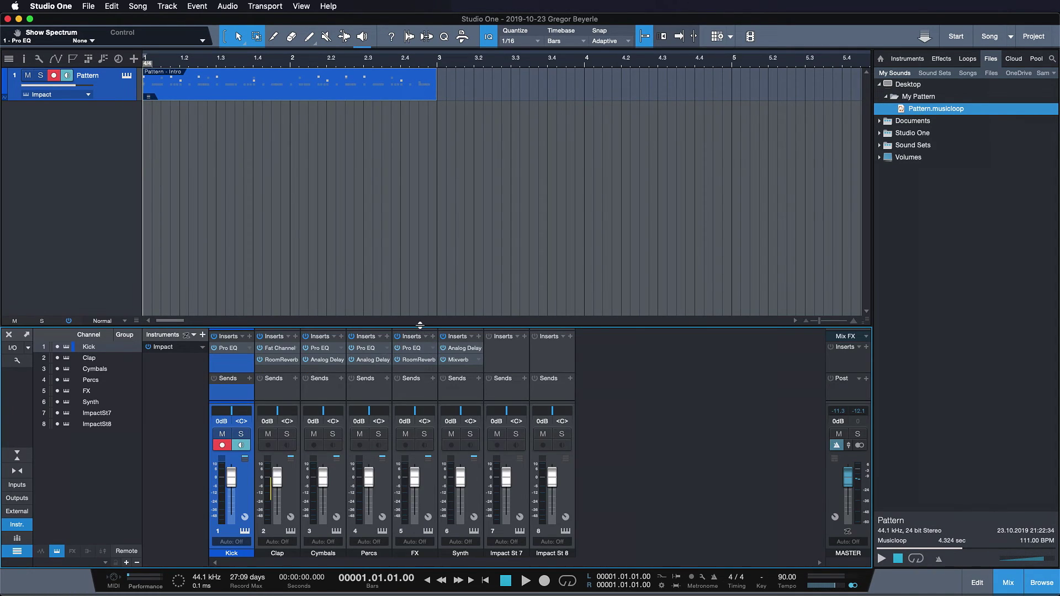
left_click_drag(418, 327, 419, 291)
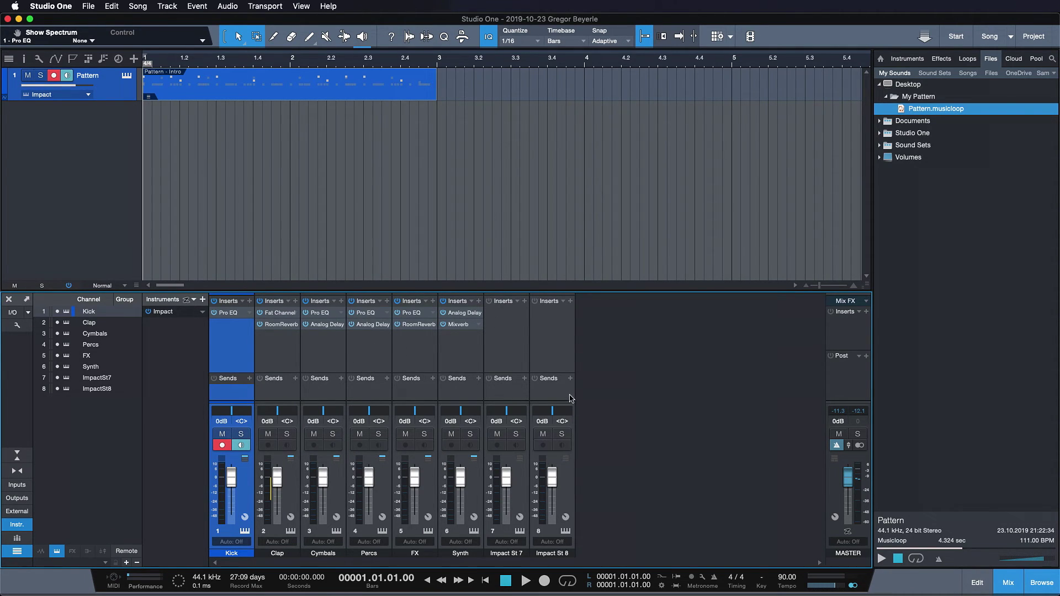
left_click(244, 531)
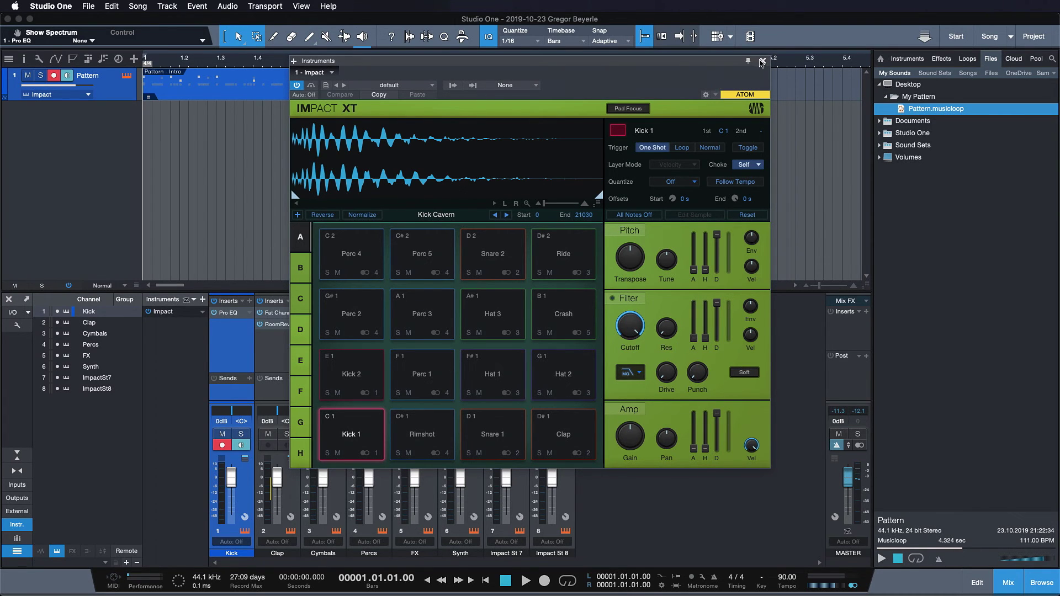
left_click(763, 61)
Step: Add a new pattern event starting at bar 3 and ending at bar 4
left_click_drag(497, 94, 341, 95)
key("w")
left_click(248, 95)
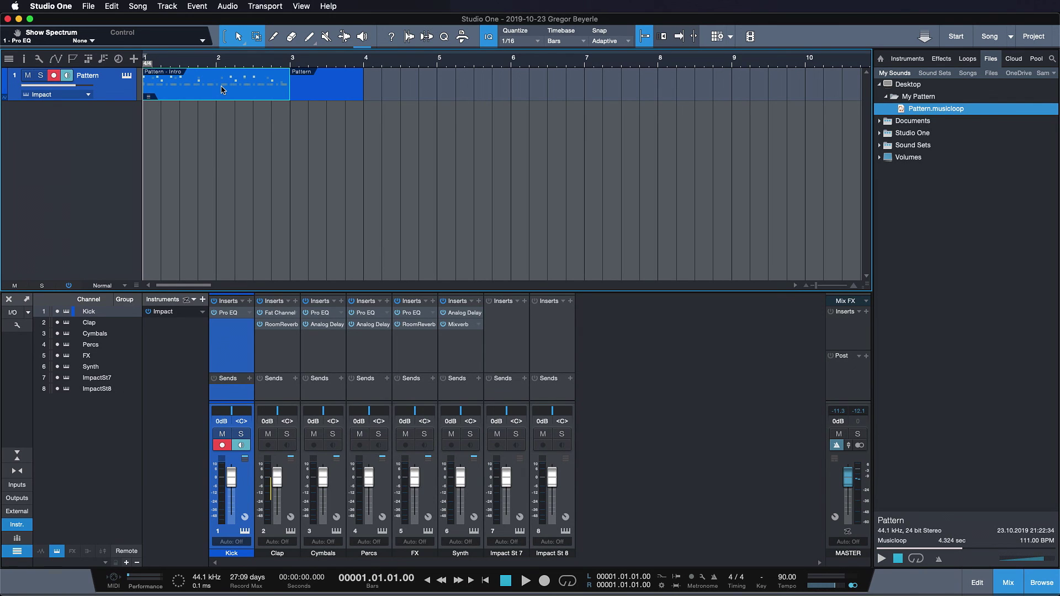
Step: Detach the first event from the Intro variation so it becomes a plain 'Pattern'
key("super+z")
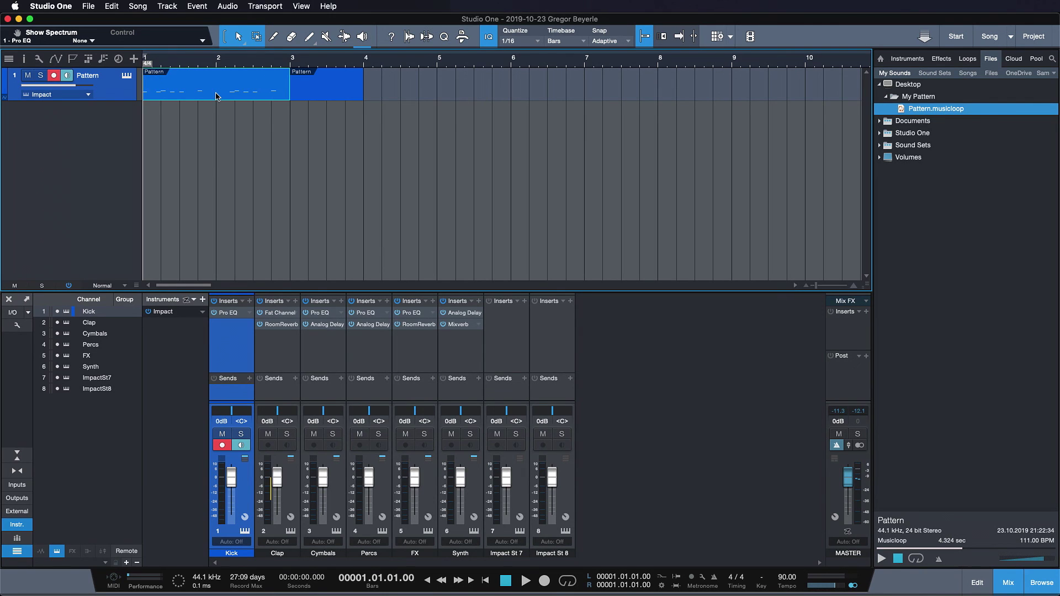